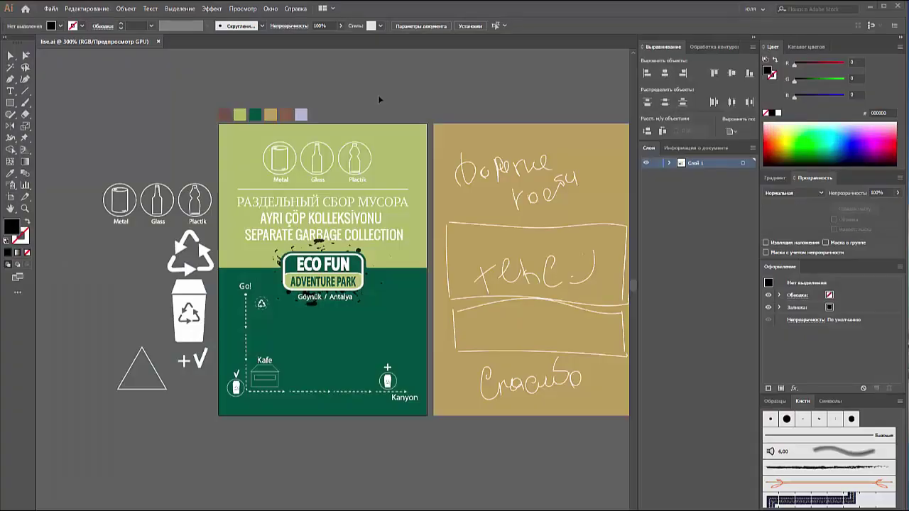
- Undo a stray rectangle and duplicate the white bin icon onto the upper-left pasteboard
click(11, 107)
drag(143, 146, 144, 148)
key(ctrl+z)
key(v)
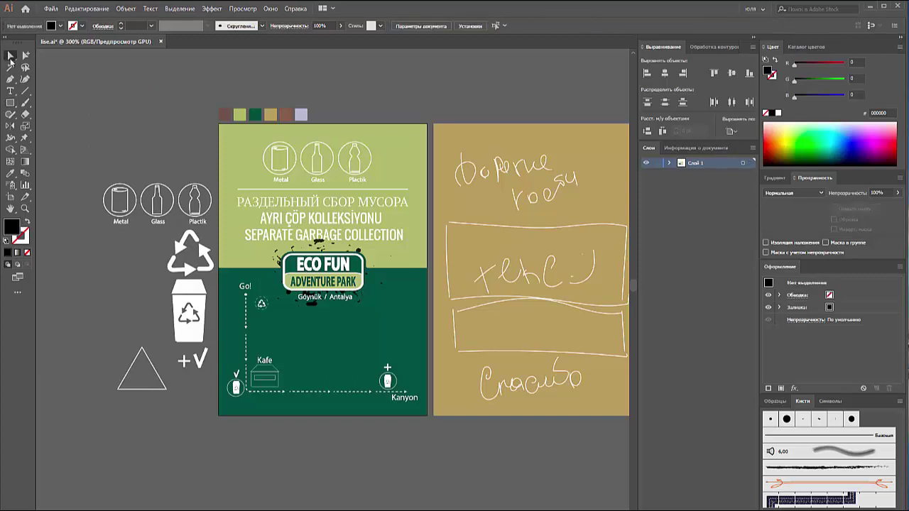
click(199, 292)
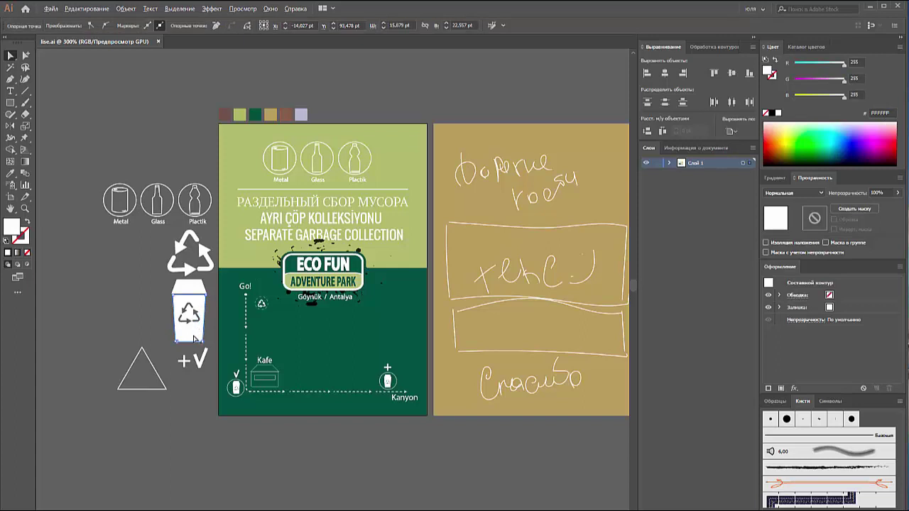
drag(196, 340, 113, 139)
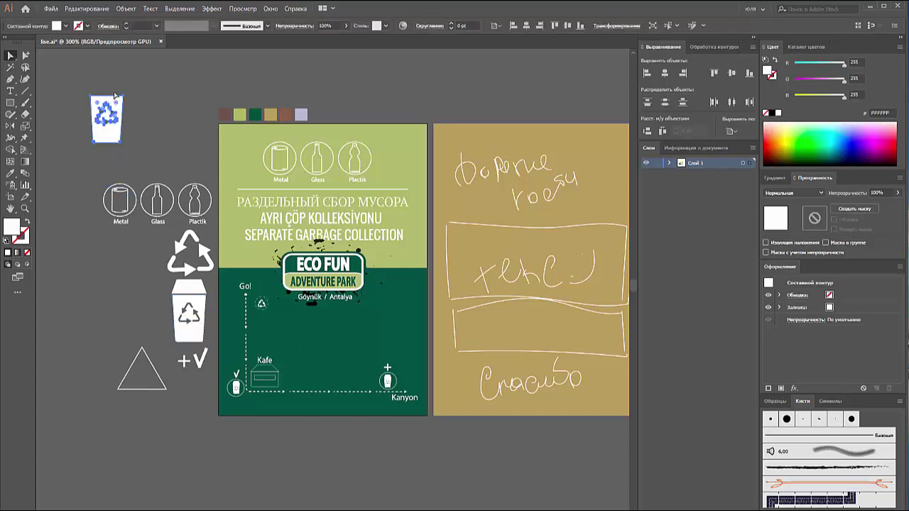
- Delete the stray copy inside the group, then paste the bin icon onto the empty pasteboard
click(65, 72)
click(105, 112)
right_click(105, 112)
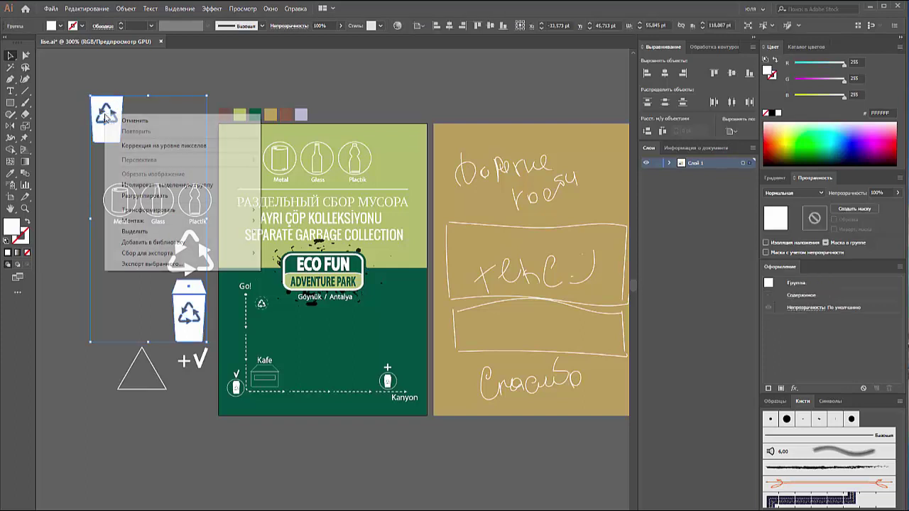
click(142, 182)
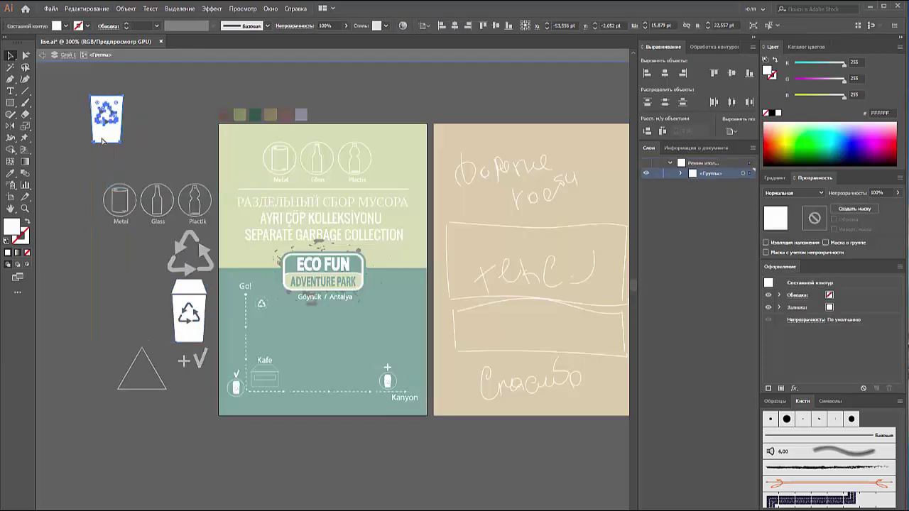
key(Delete)
double_click(104, 130)
key(ctrl+v)
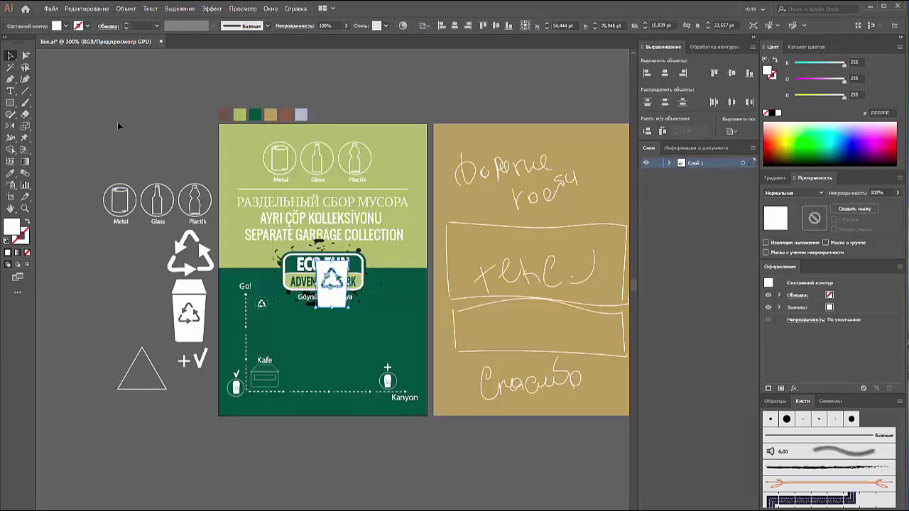
mouse_move(330, 276)
mouse_down()
mouse_move(118, 118)
mouse_move(148, 123)
mouse_up()
scroll(117, 121, up, 2)
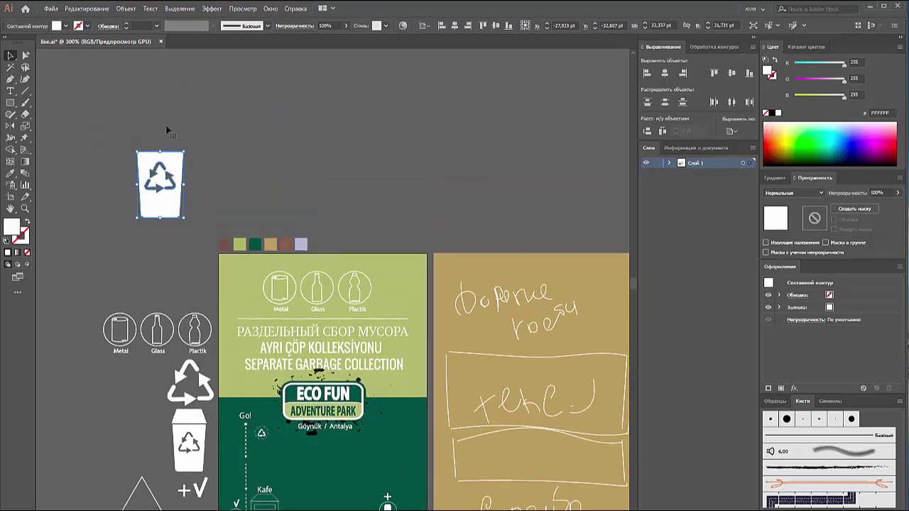
- Draw a small white circle and move it higher beside the copied bin icon
click(106, 114)
click(10, 102)
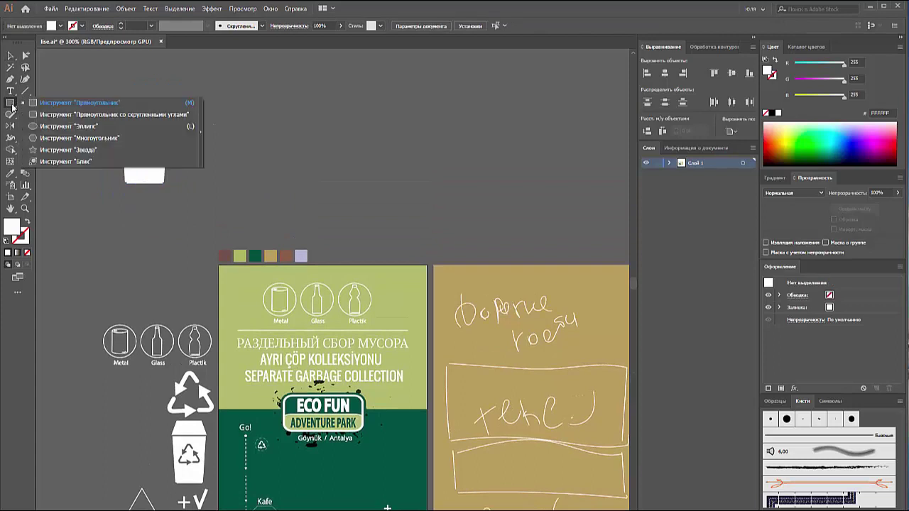
click(59, 127)
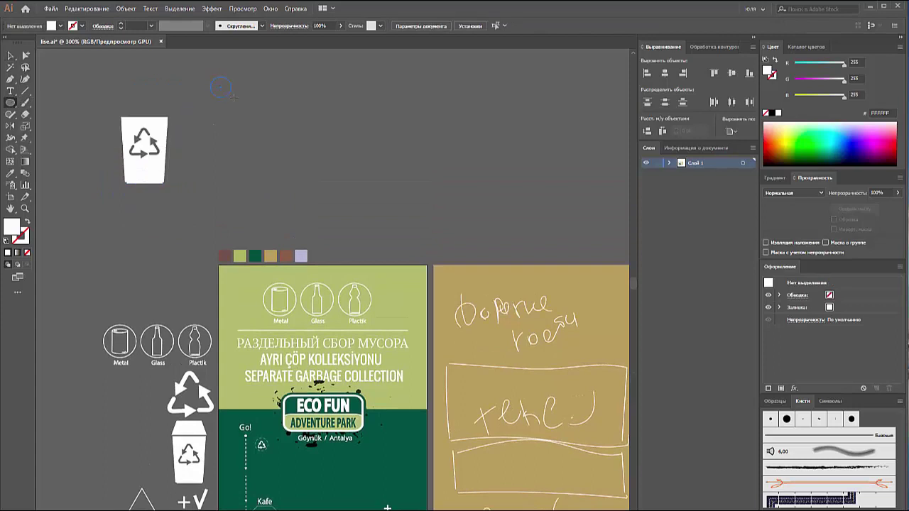
drag(212, 78, 232, 96)
key(v)
scroll(248, 149, up, 2)
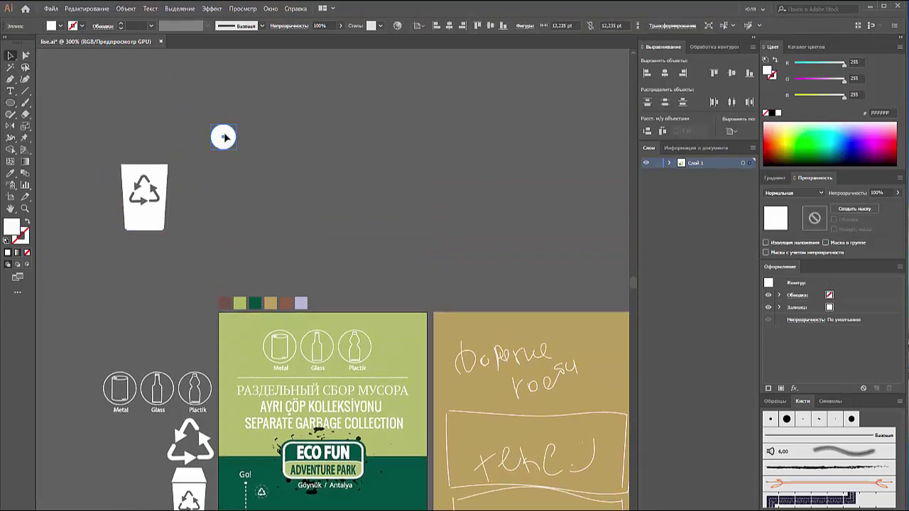
drag(224, 137, 220, 108)
- Draw a white five-pointed star just below the circle
click(10, 102)
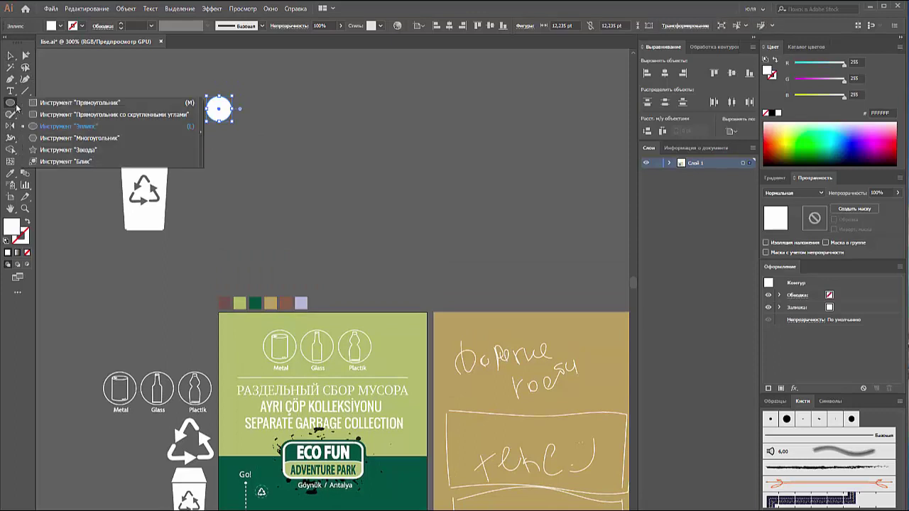
click(57, 150)
drag(235, 146, 280, 165)
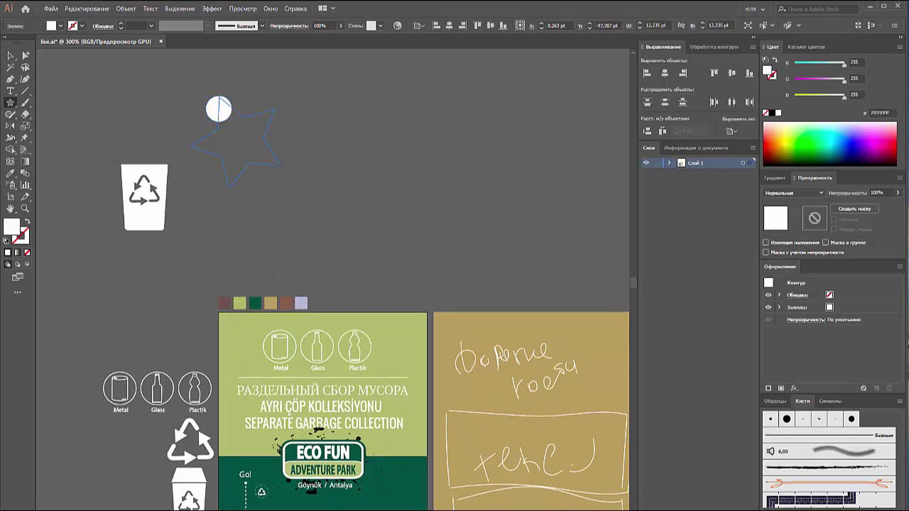
drag(281, 165, 217, 175)
key(v)
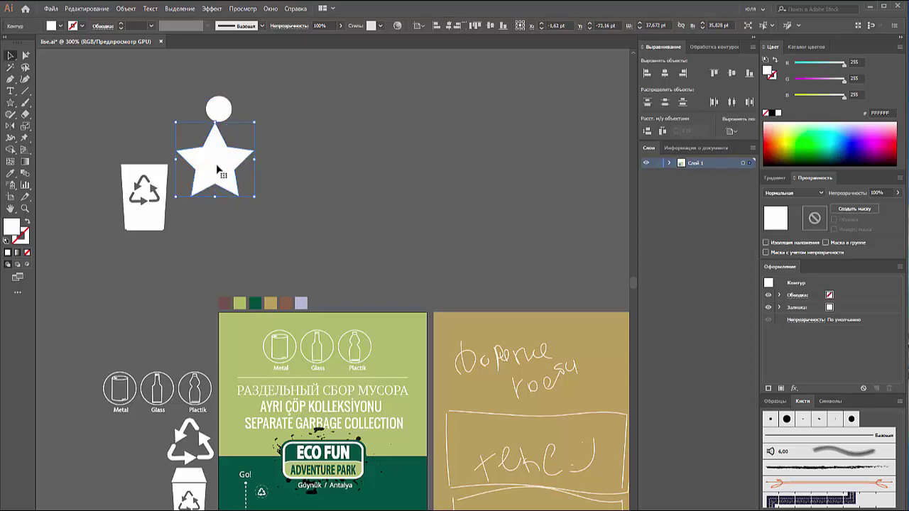
key(p)
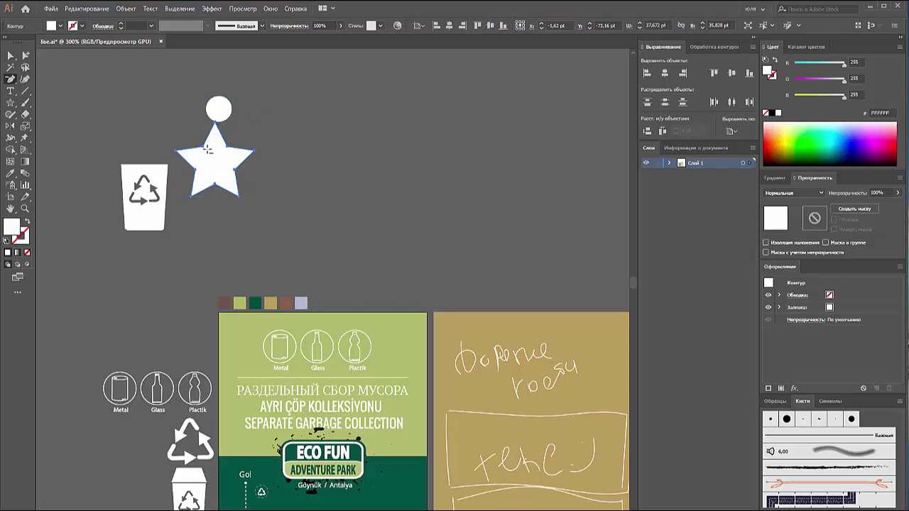
- Stretch the star's left point toward the bin and pull its lower points down into legs
key(a)
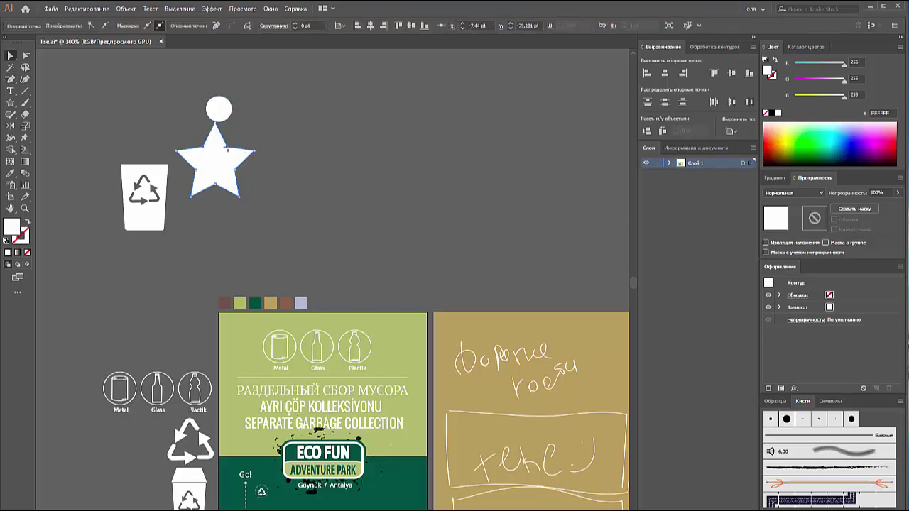
click(179, 154)
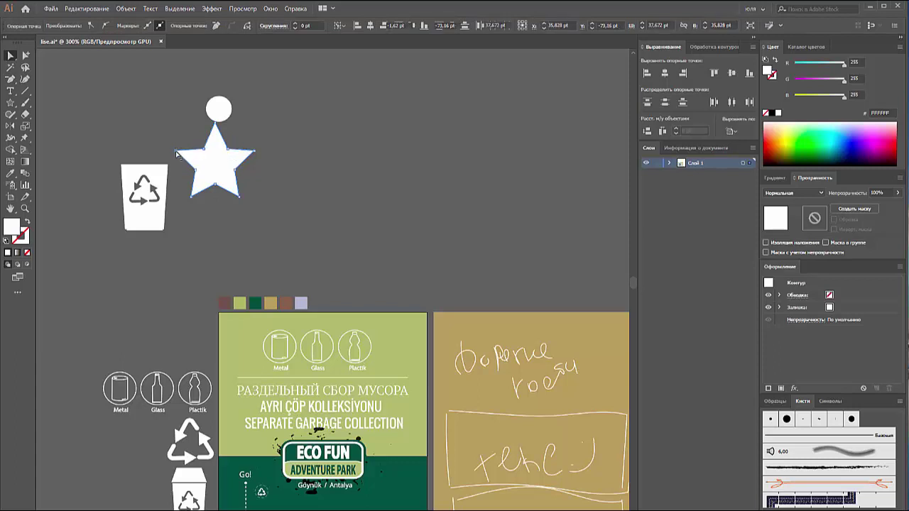
drag(178, 154, 146, 150)
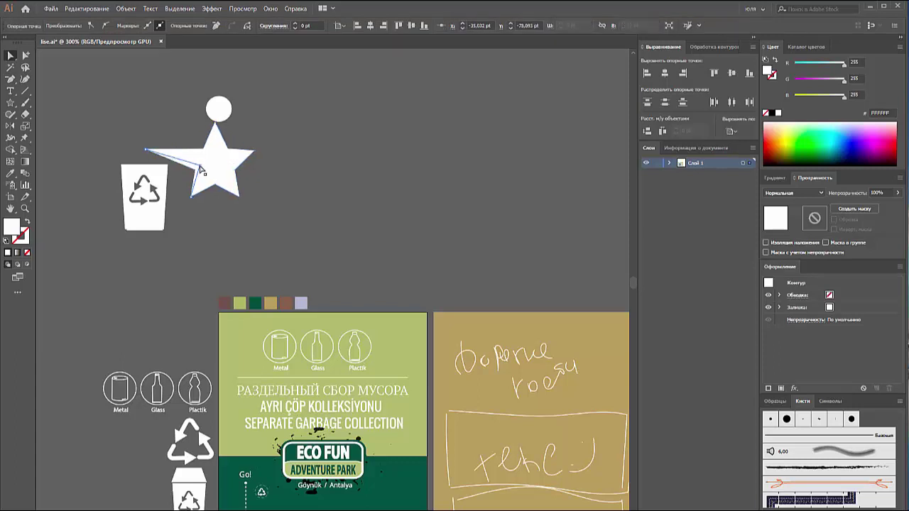
click(191, 197)
drag(191, 197, 194, 230)
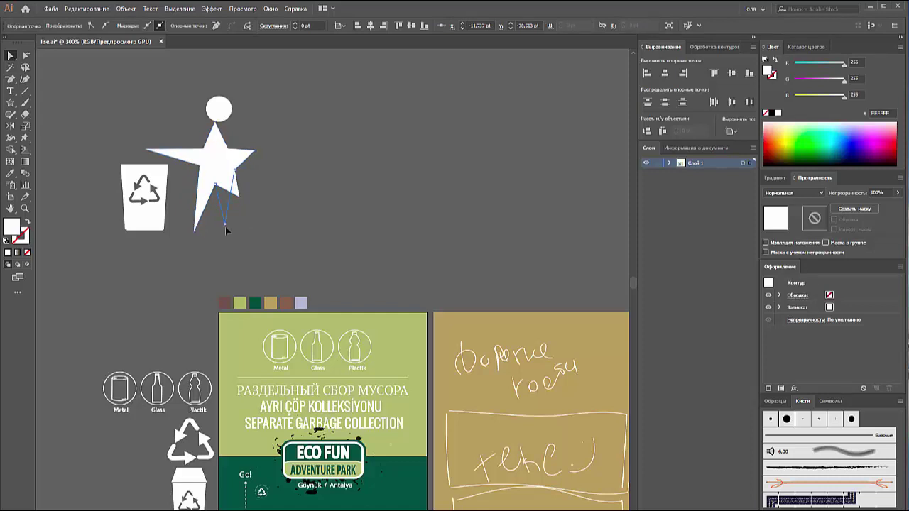
drag(239, 199, 228, 229)
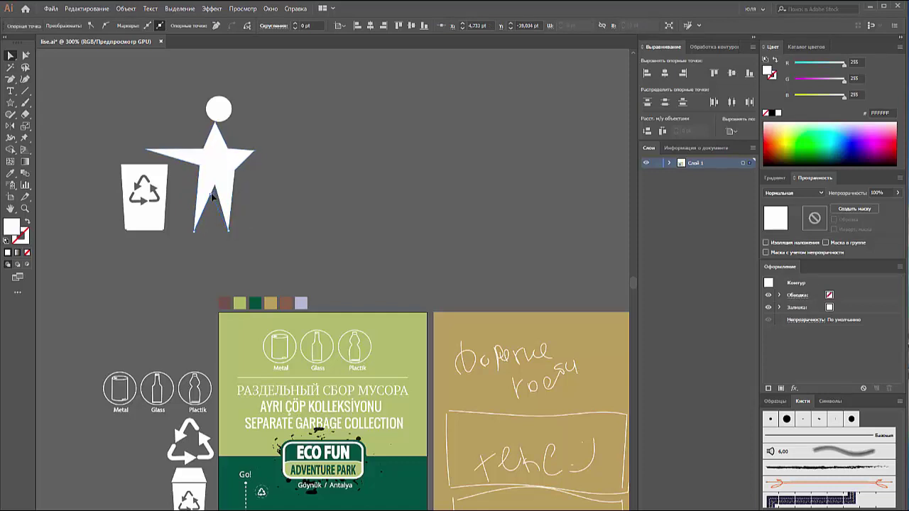
- Add an anchor on the star's left edge and select its neck-to-shoulder segment
click(236, 174)
click(235, 174)
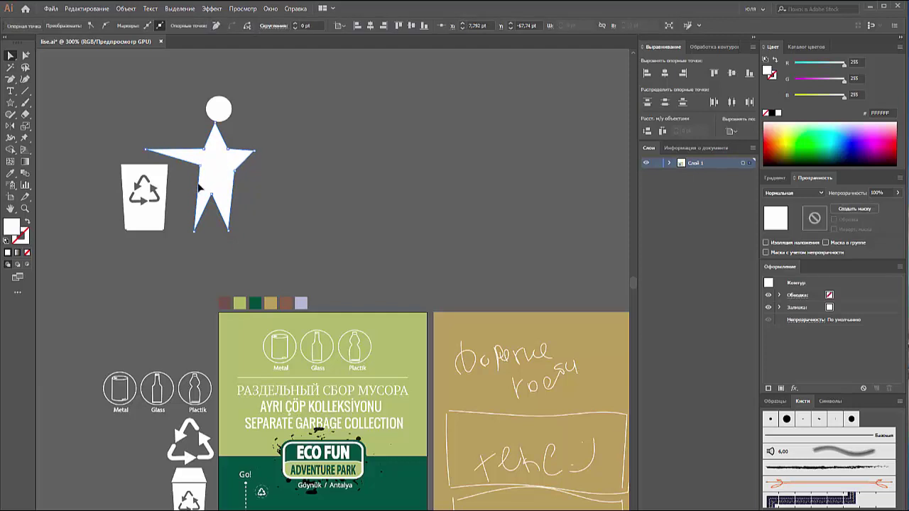
key(p)
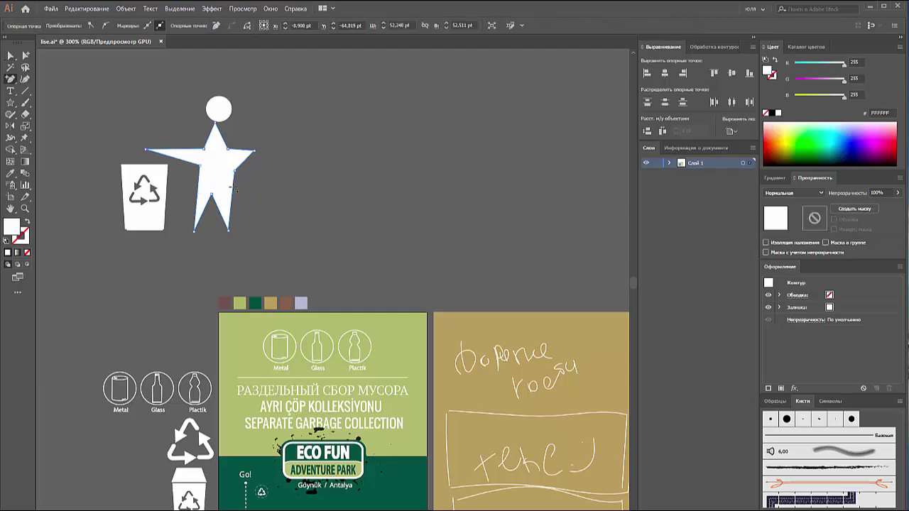
click(200, 187)
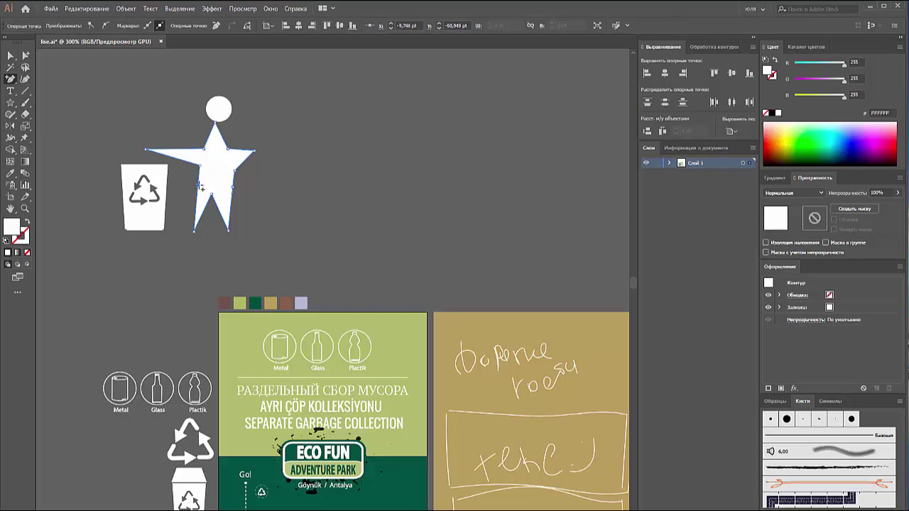
key(v)
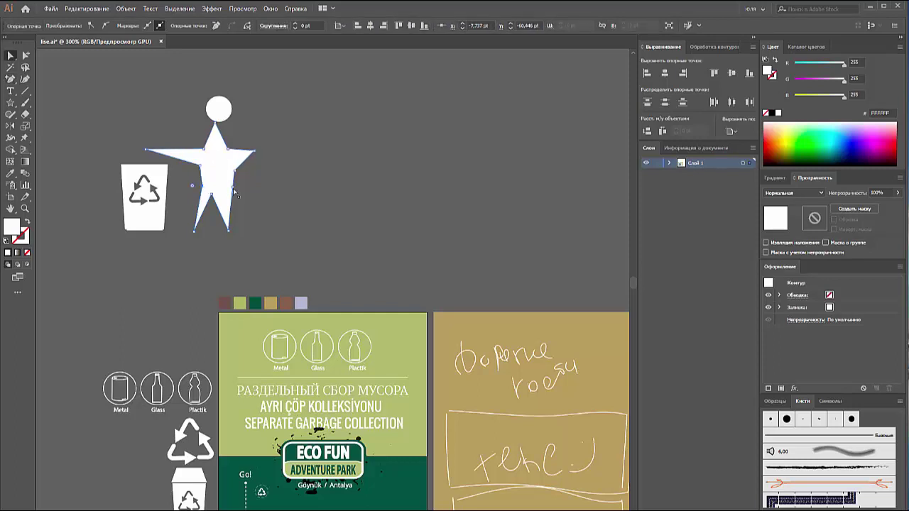
click(233, 192)
click(232, 189)
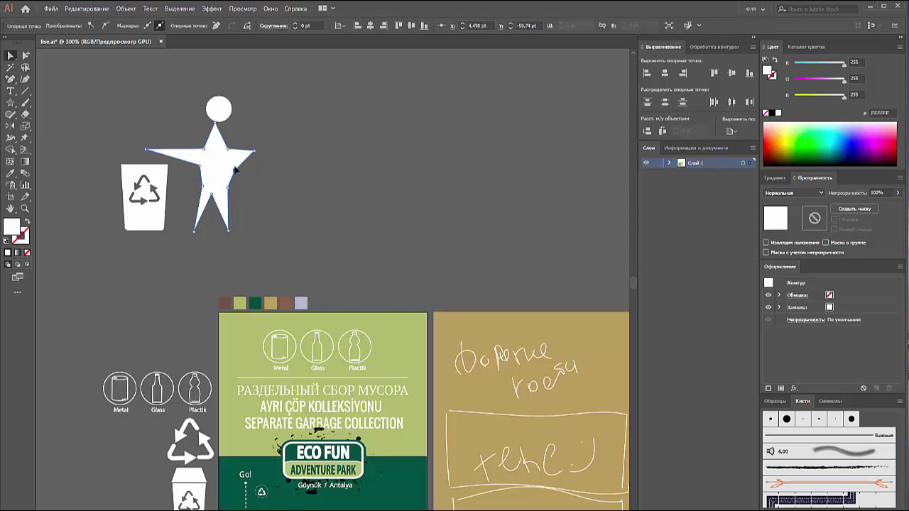
click(219, 142)
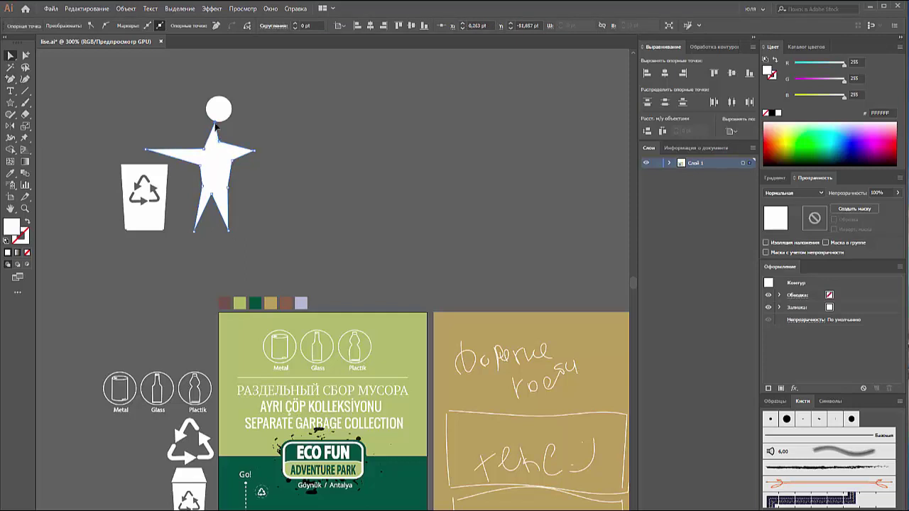
- Remove and re-add the neck anchor to flatten the figure's top edge
key(p)
click(215, 126)
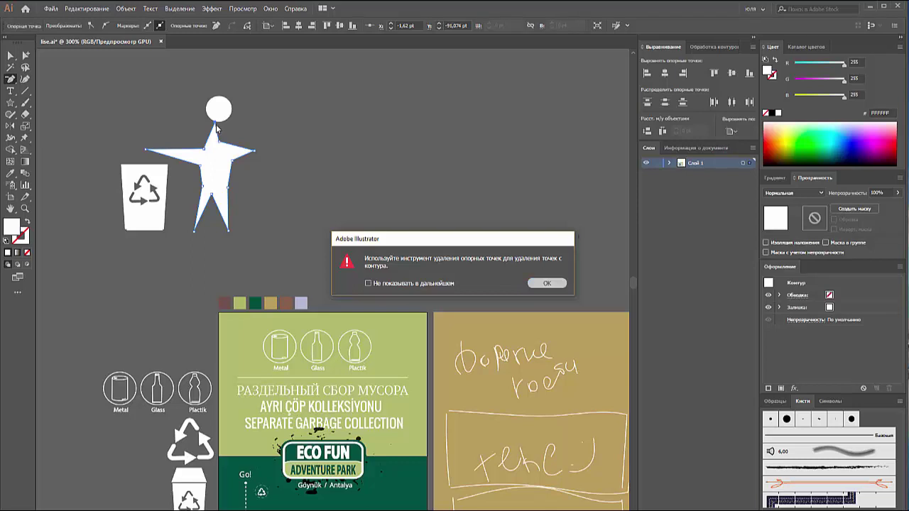
key(Return)
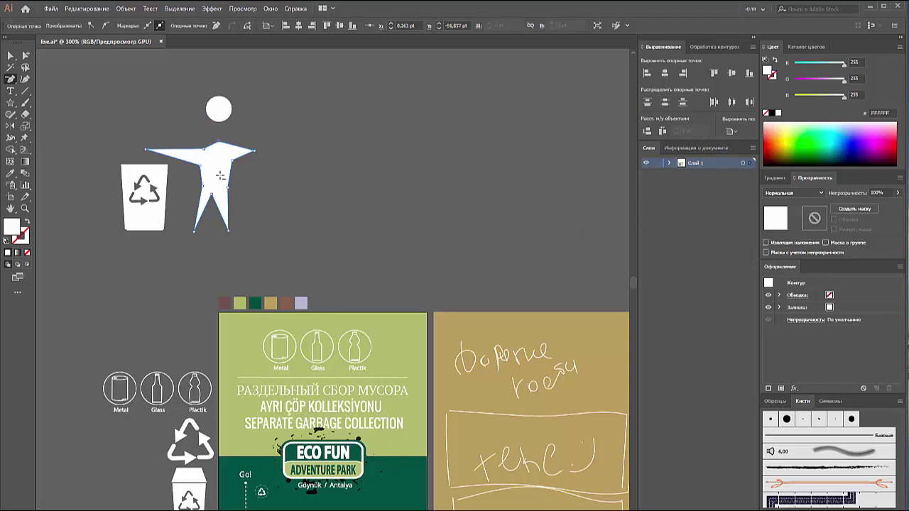
click(220, 142)
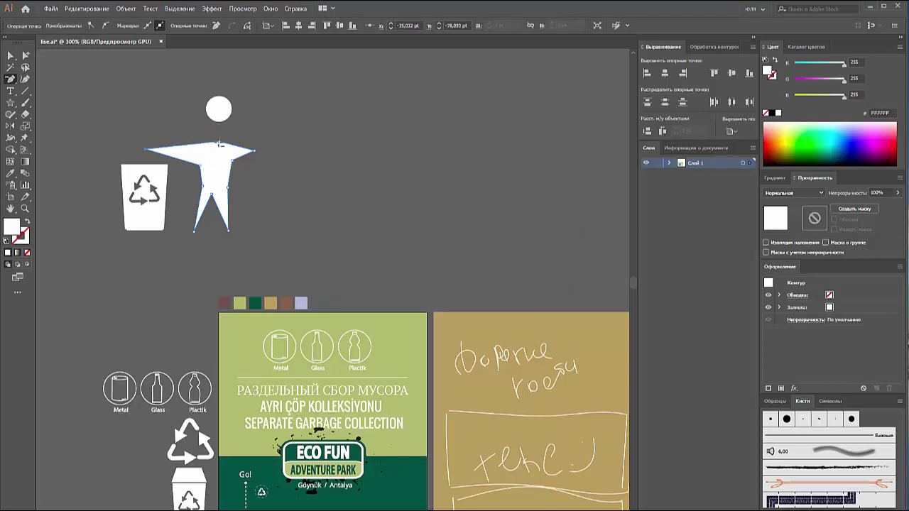
click(254, 151)
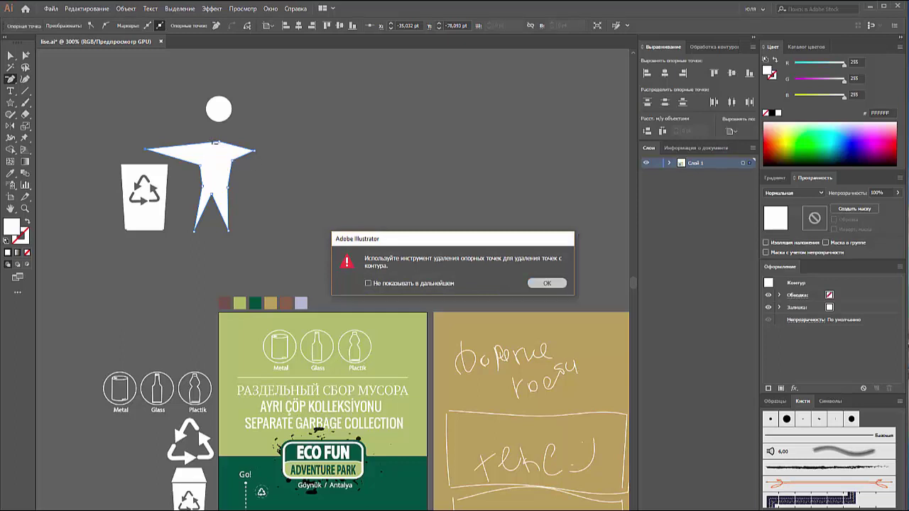
key(Return)
click(220, 143)
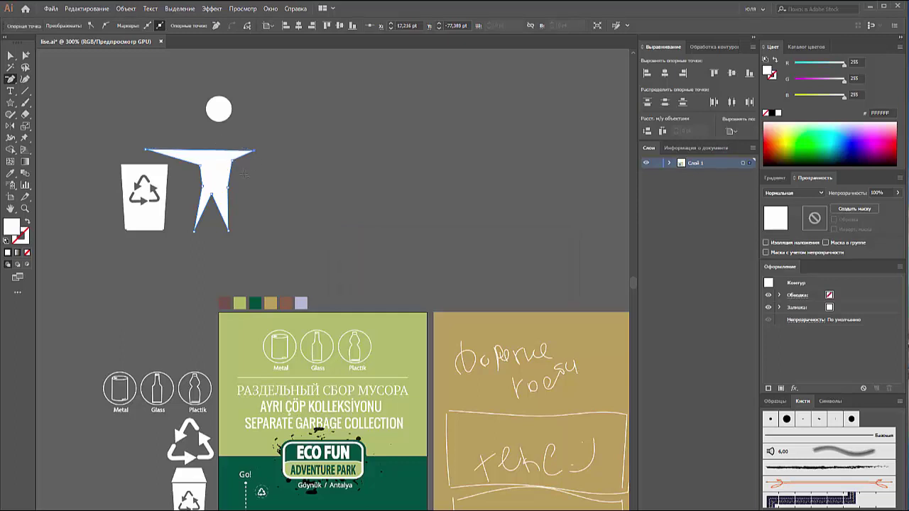
- Add two anchors on the top edge and drag the right arm tip downward
key(a)
key(p)
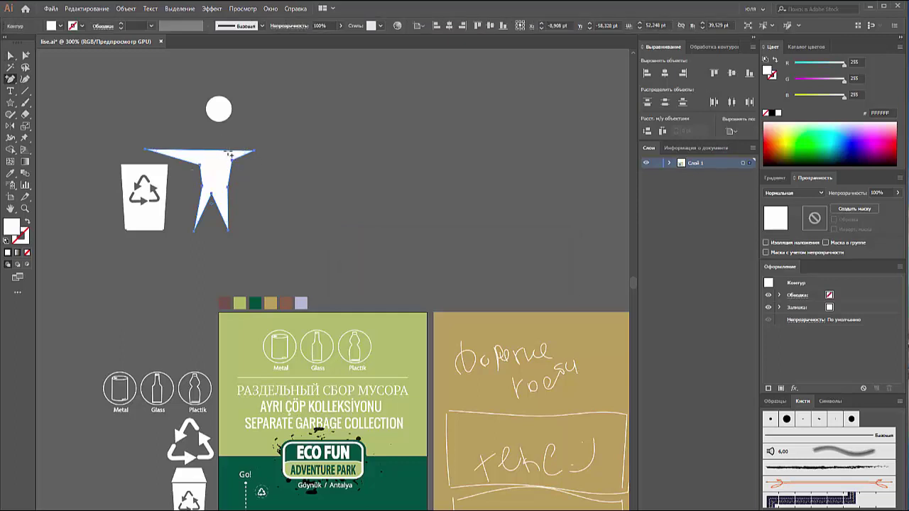
click(226, 152)
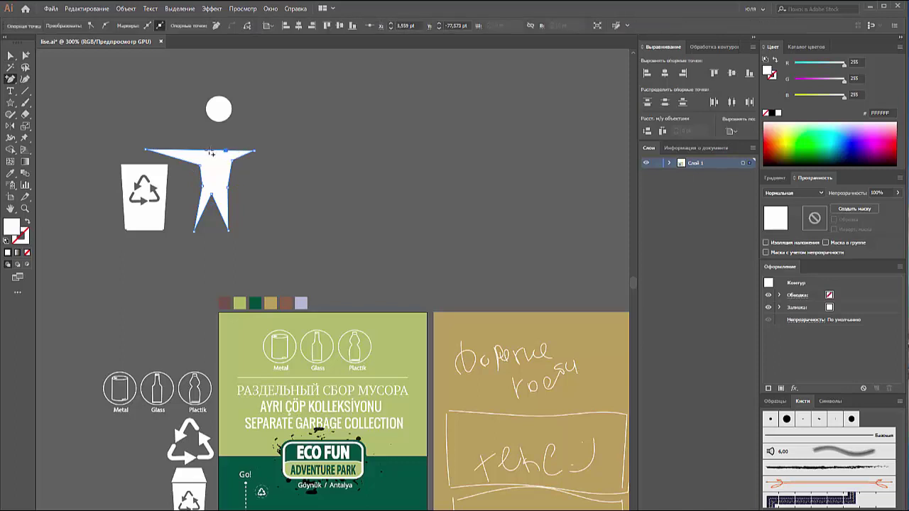
click(210, 151)
key(v)
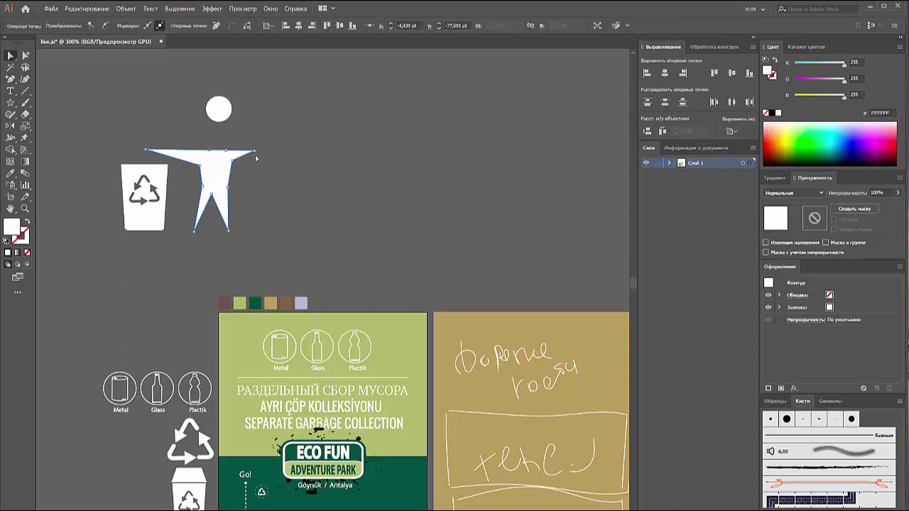
click(248, 165)
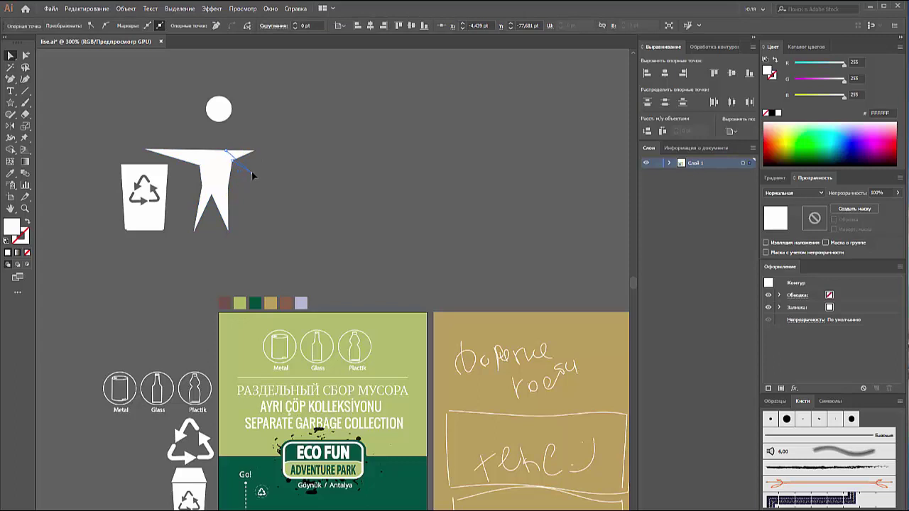
drag(251, 170, 254, 175)
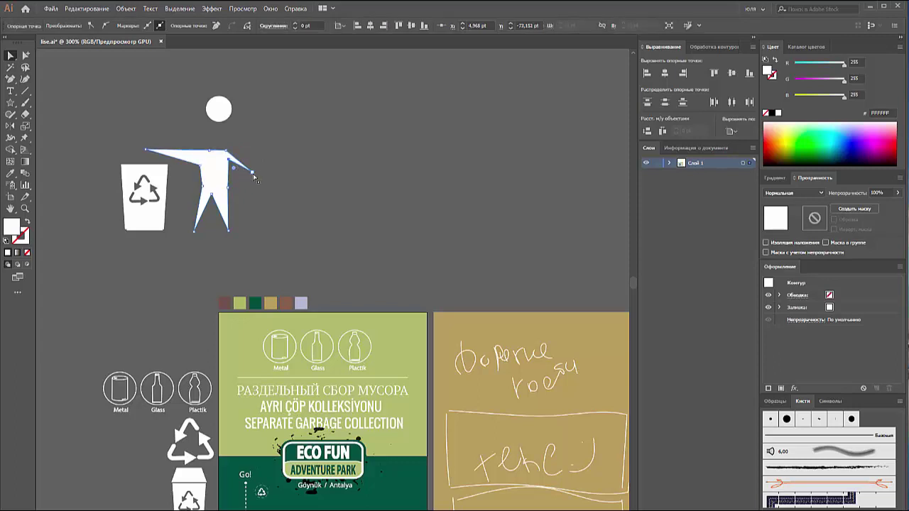
- Move the head circle lower, nearer the figure's body
click(238, 186)
click(249, 175)
click(211, 145)
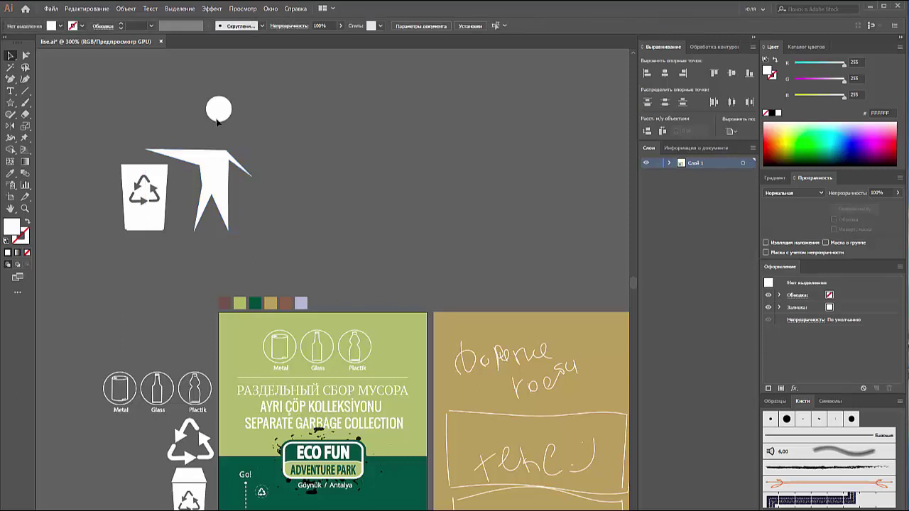
drag(211, 145, 211, 145)
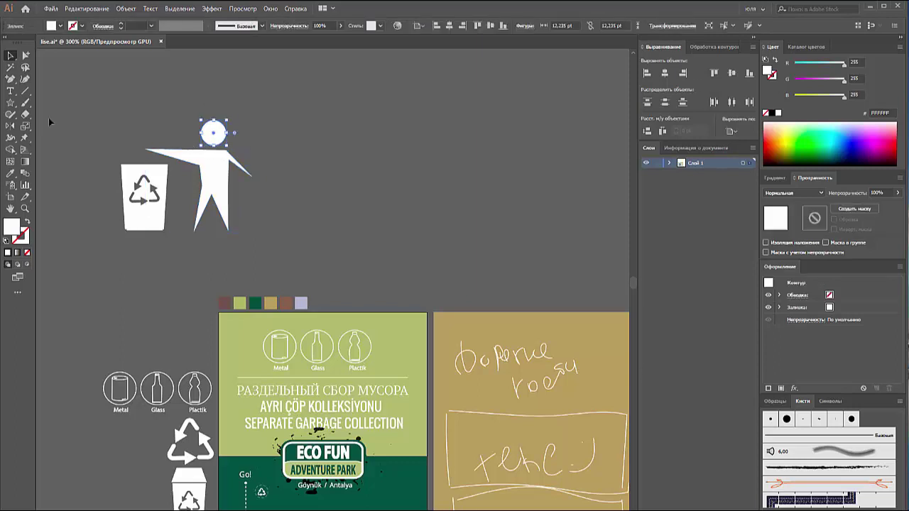
click(199, 163)
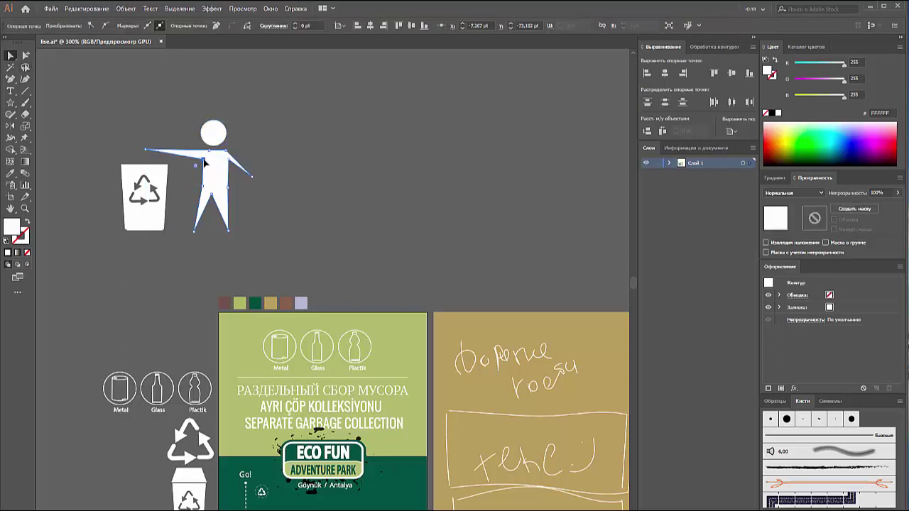
click(258, 299)
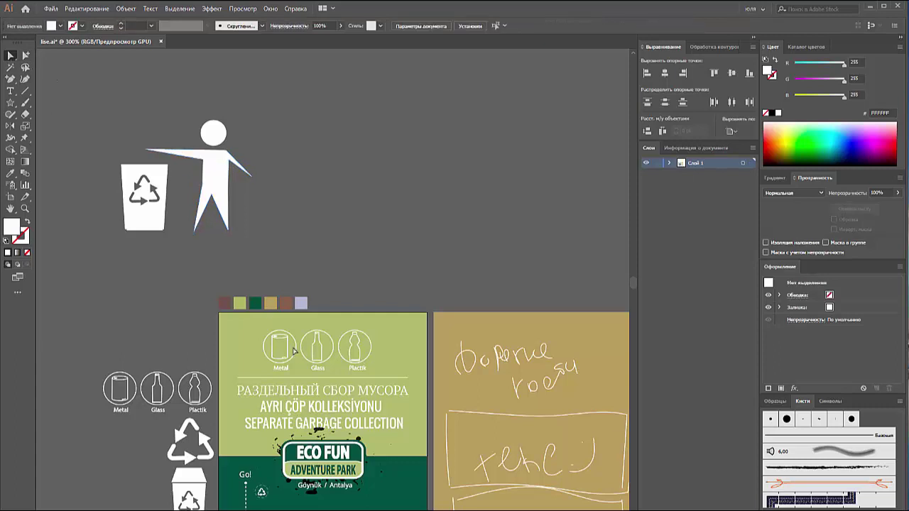
- Draw a tall narrow white rectangle to the right of the figure
click(11, 103)
drag(11, 104, 71, 104)
drag(320, 161, 316, 167)
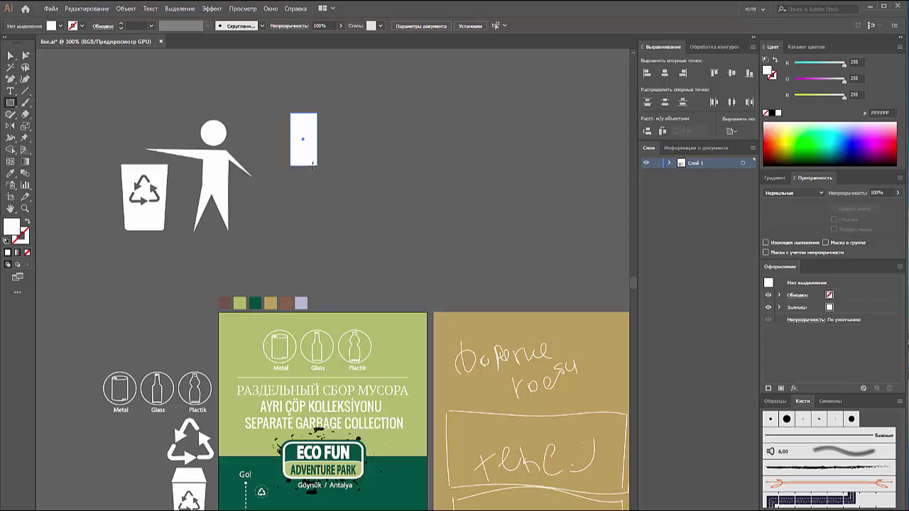
key(v)
click(248, 218)
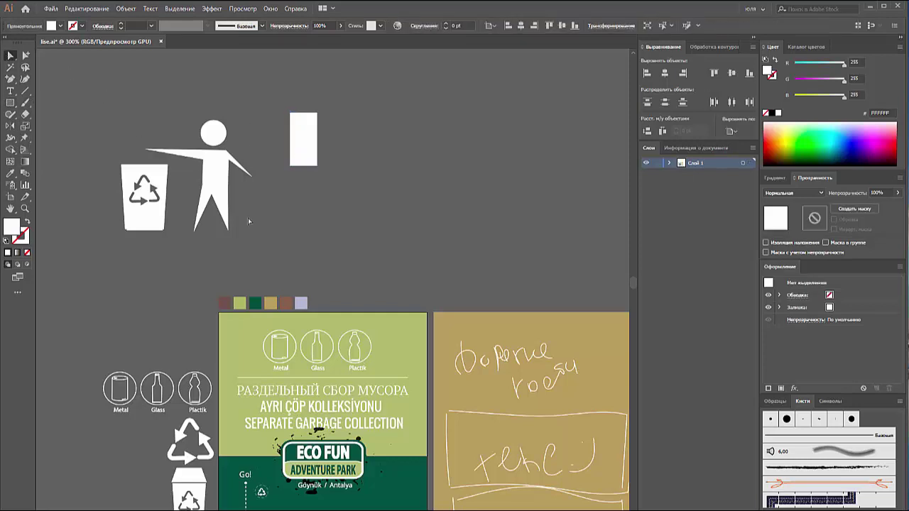
- Inspect the Plactik bottle outline and the Metal/Glass/Plactik icon group on the poster
click(352, 349)
click(363, 279)
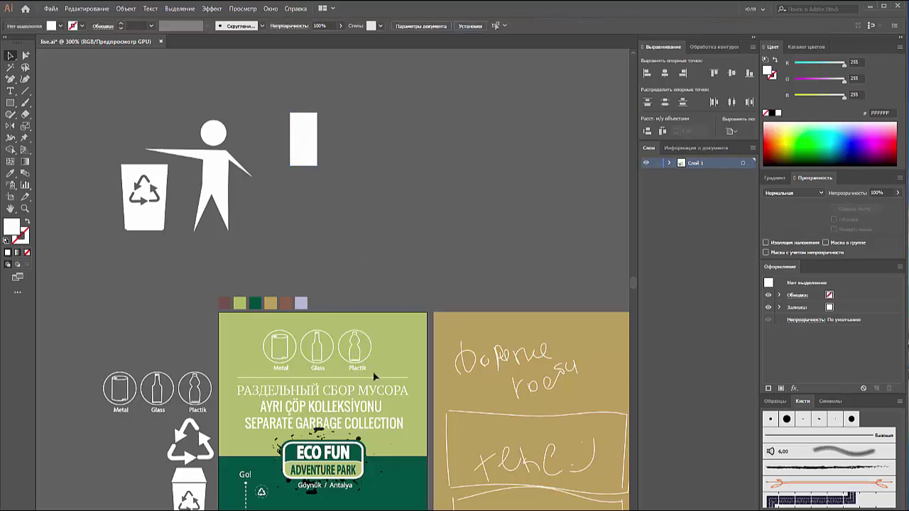
click(360, 348)
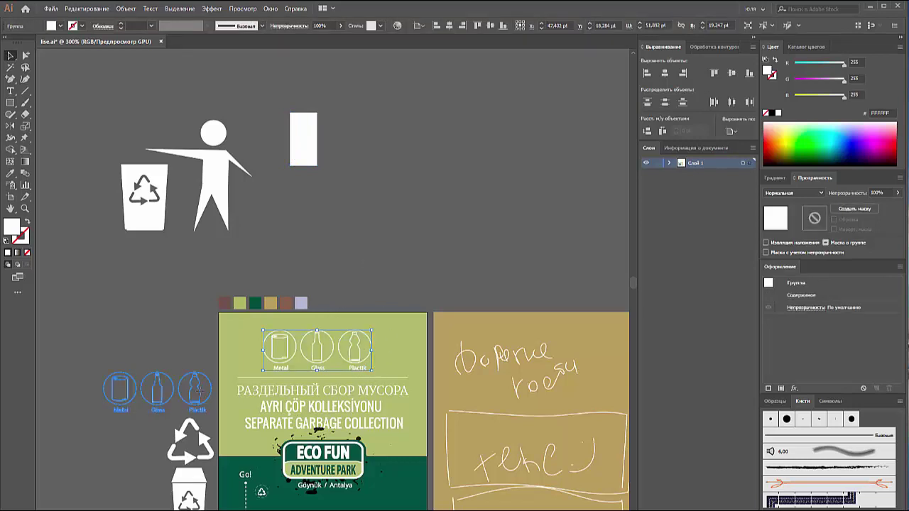
click(450, 297)
scroll(243, 296, right, 5)
scroll(211, 280, right, 2)
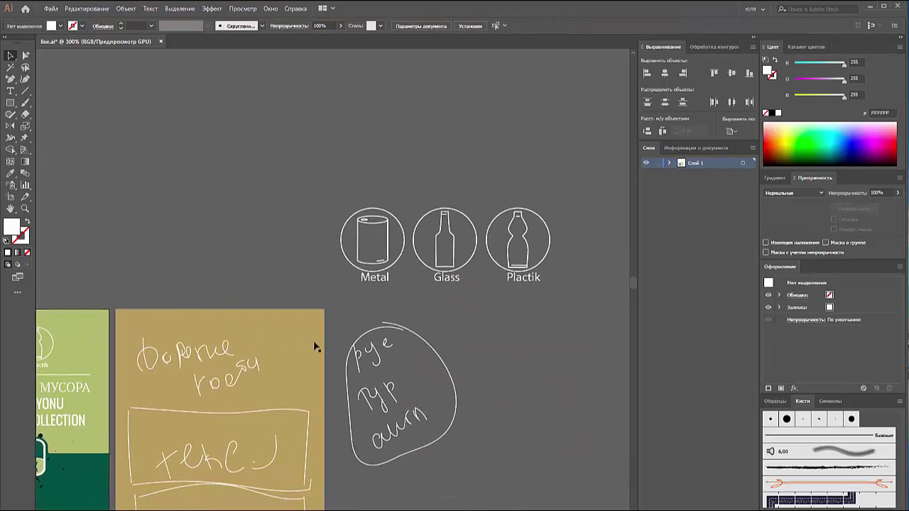
- Copy the Plactik bottle from the isolated icon group and paste it near the white rectangle
click(510, 249)
right_click(509, 244)
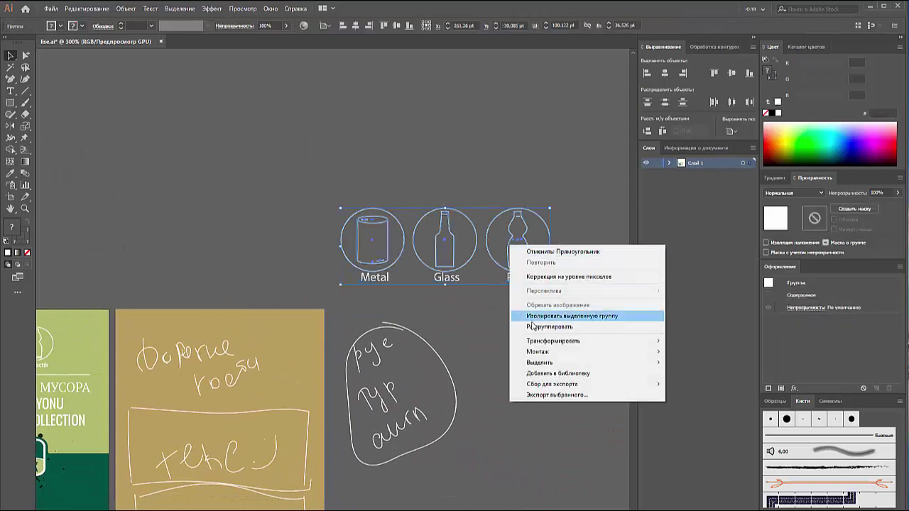
click(534, 316)
click(525, 244)
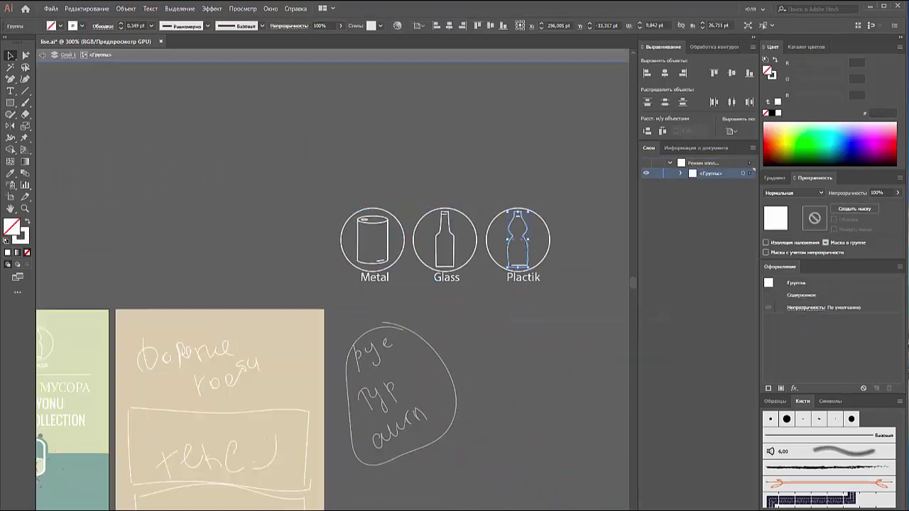
double_click(325, 186)
drag(325, 186, 438, 227)
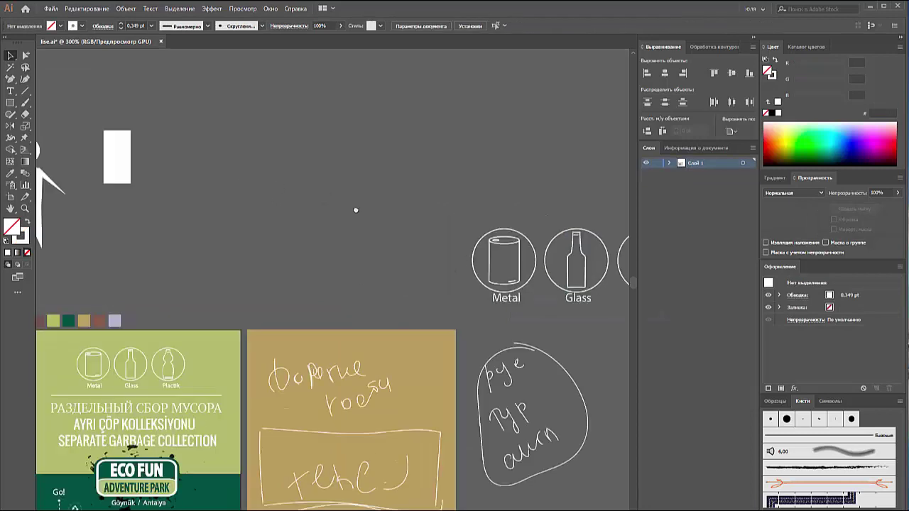
key(ctrl+v)
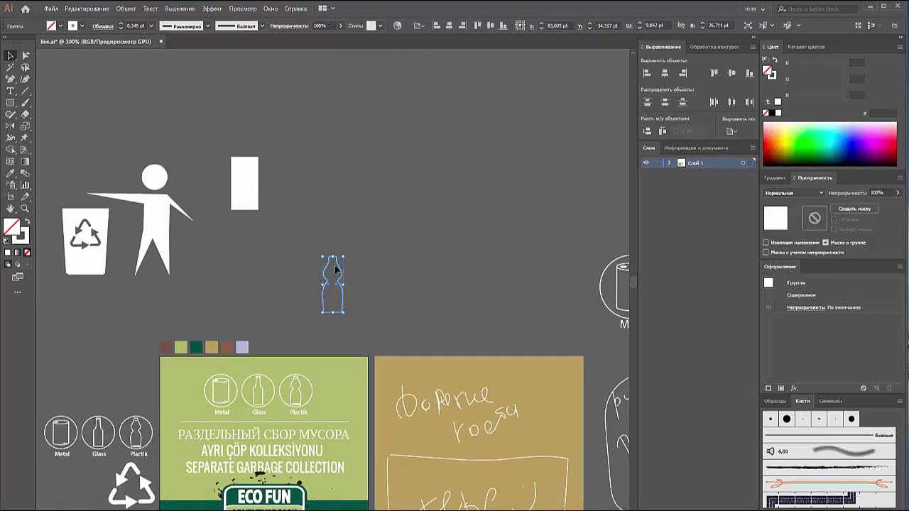
click(246, 185)
- Fill the rectangle with #16FF9D green and enlarge it
click(817, 140)
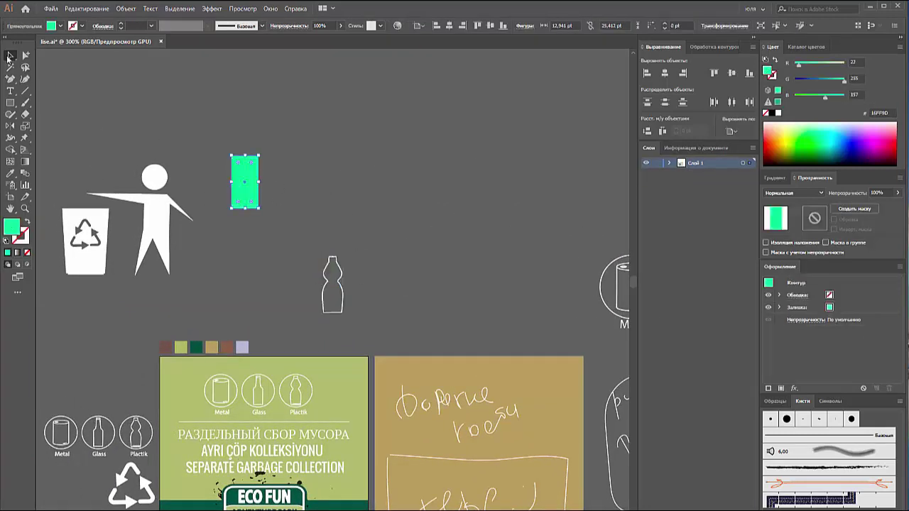
mouse_move(260, 209)
mouse_down()
mouse_move(276, 242)
mouse_move(264, 207)
mouse_up()
click(363, 284)
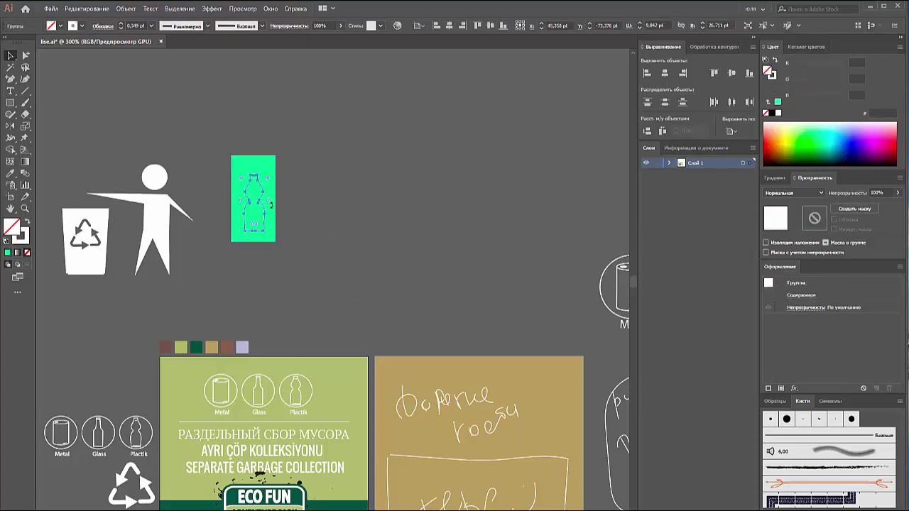
click(292, 200)
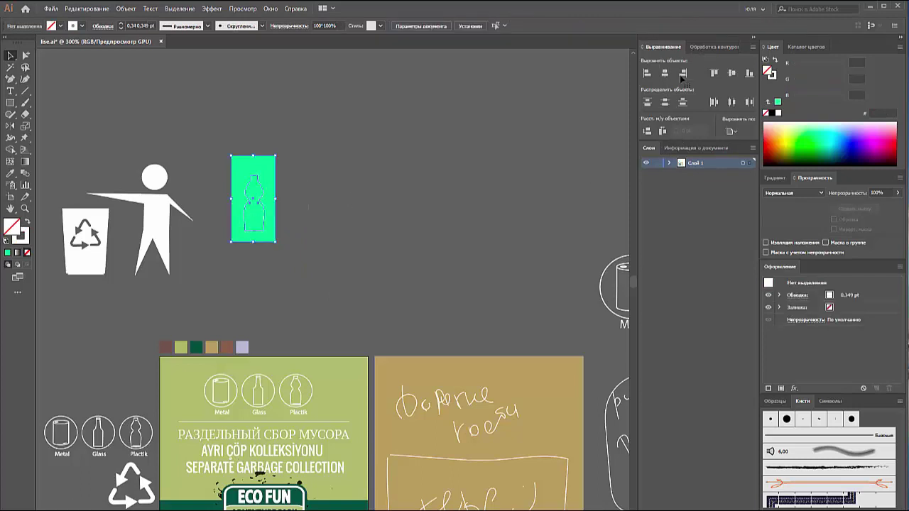
- Try Pathfinder Minus Front, undo it, and group the rectangle with the bottle
click(716, 50)
click(664, 72)
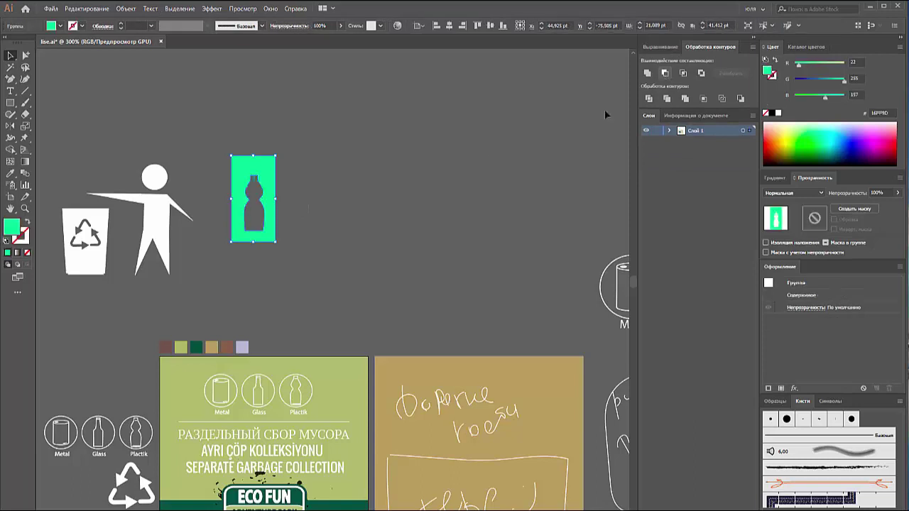
key(ctrl+z)
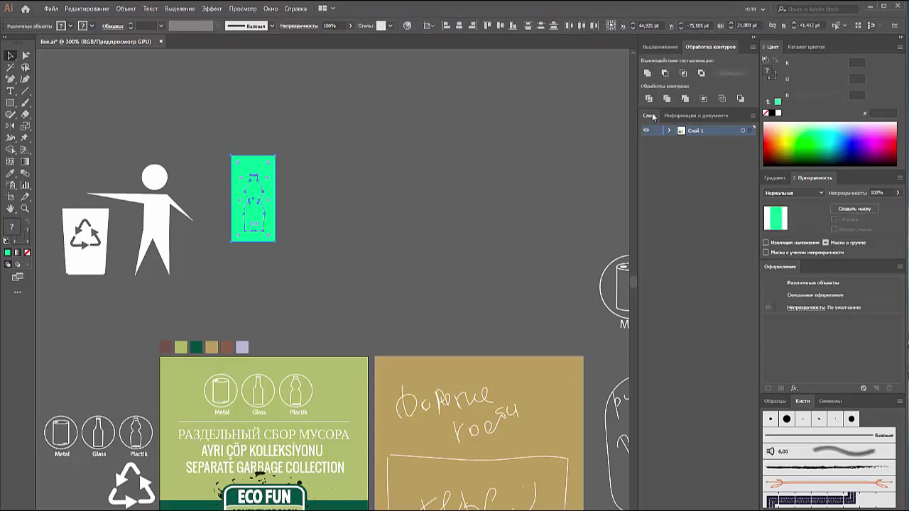
click(648, 99)
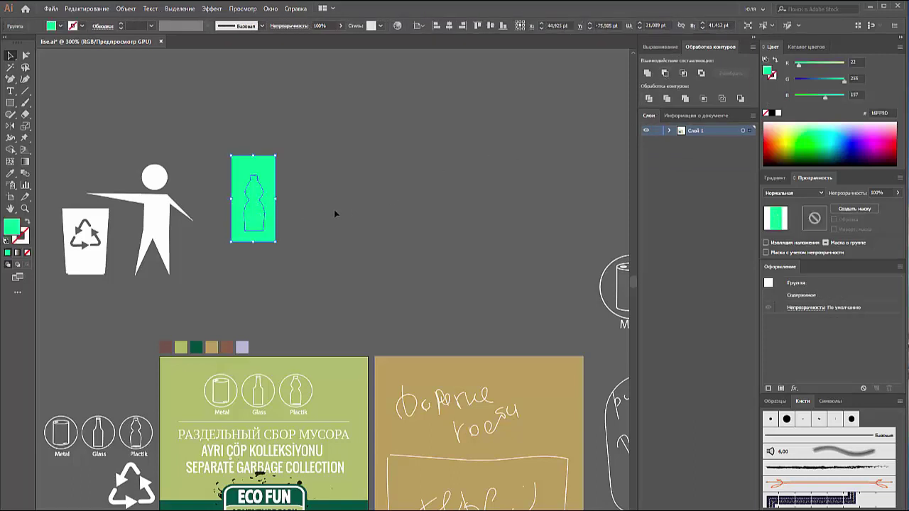
click(334, 211)
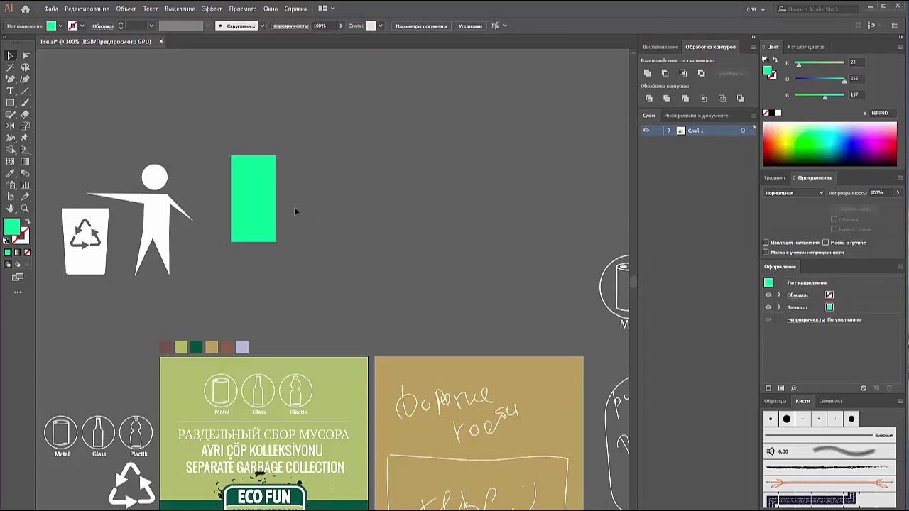
- Pull the bottle out of the rectangle and delete the green rectangle
drag(254, 204, 340, 201)
drag(300, 149, 237, 242)
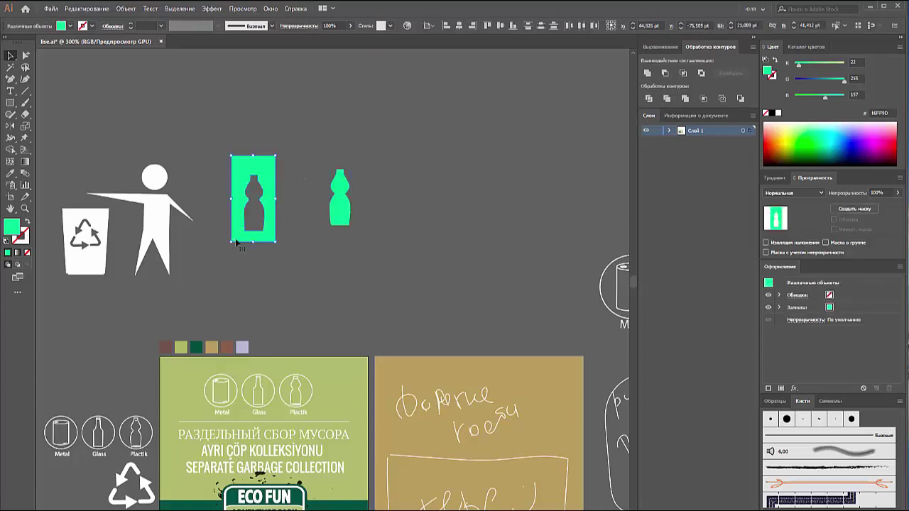
key(Delete)
- Fill the bottle white and set it on the recycling bin's rim
click(340, 201)
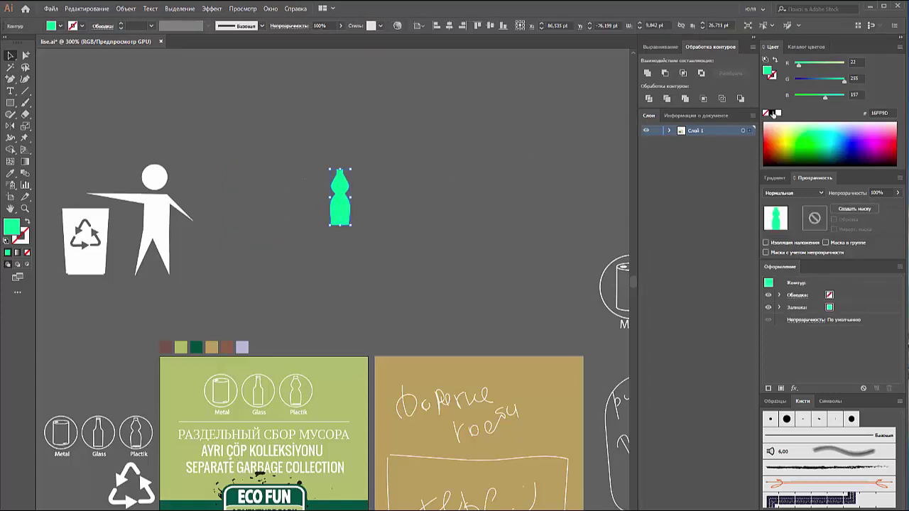
click(779, 114)
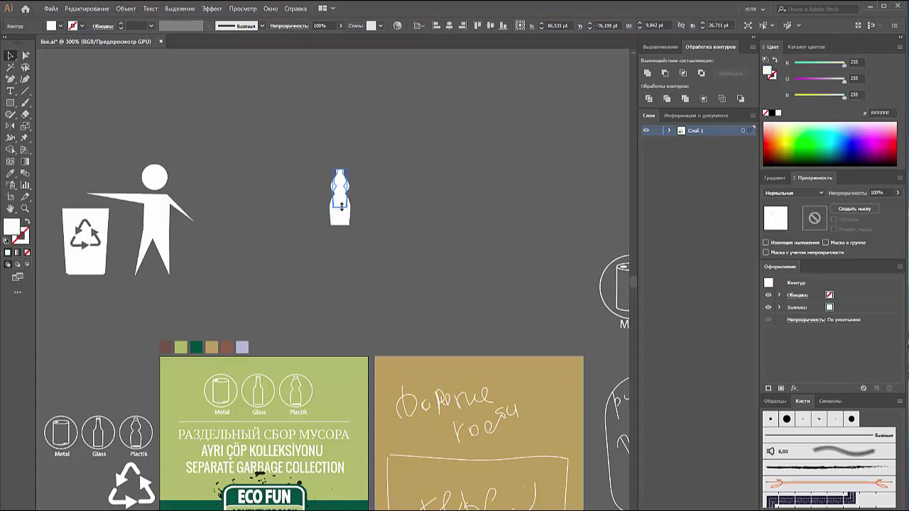
click(378, 207)
drag(92, 226, 92, 206)
mouse_move(131, 254)
mouse_down()
mouse_move(160, 292)
mouse_move(163, 270)
mouse_up()
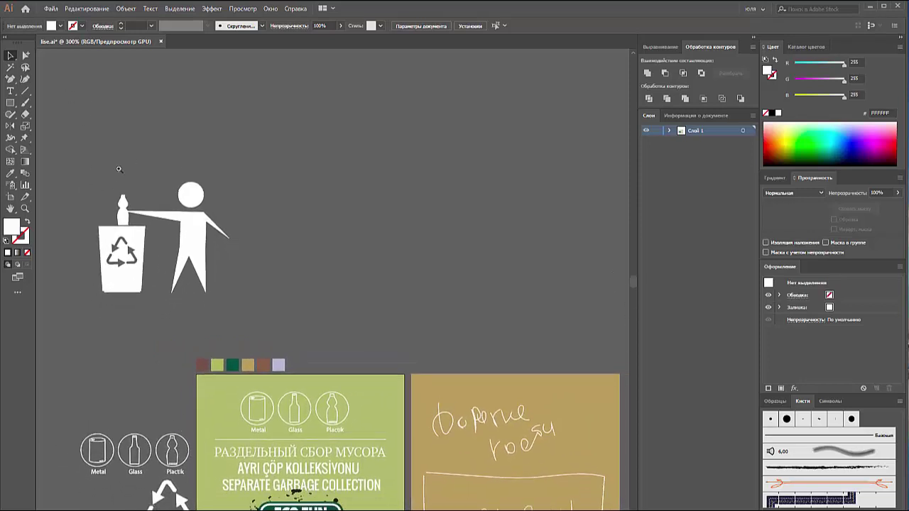
click(118, 169)
- Reshape the figure's arm, shifting the shoulder right and dropping the far hand
click(11, 57)
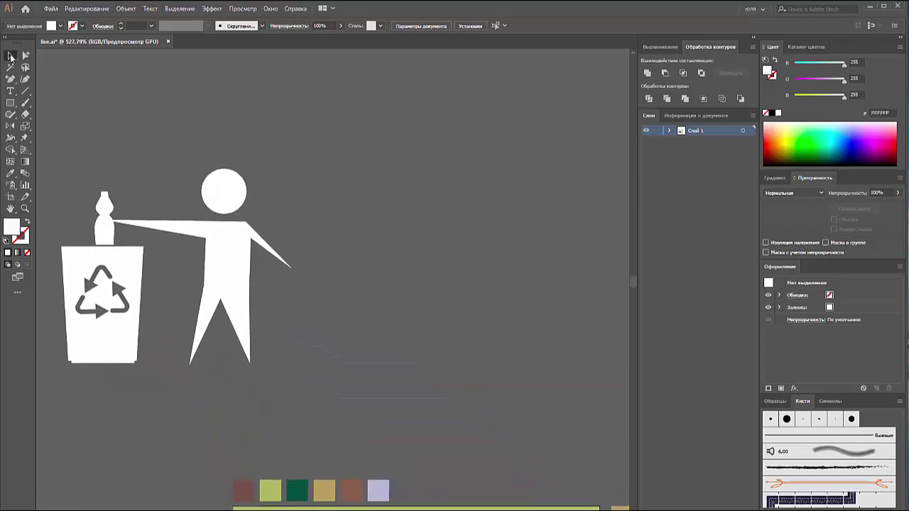
click(249, 234)
mouse_move(246, 226)
mouse_down()
mouse_move(253, 243)
mouse_move(245, 240)
mouse_move(288, 259)
mouse_up()
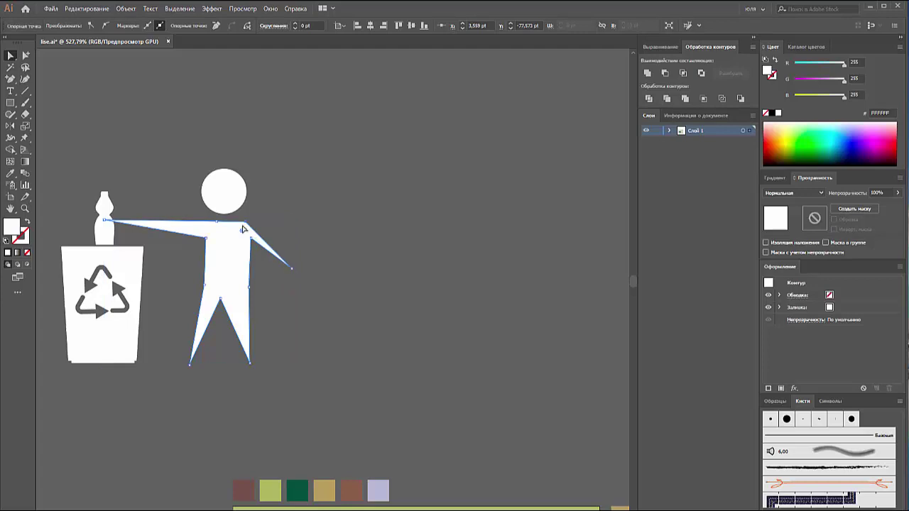
drag(247, 226, 258, 226)
drag(292, 271, 259, 284)
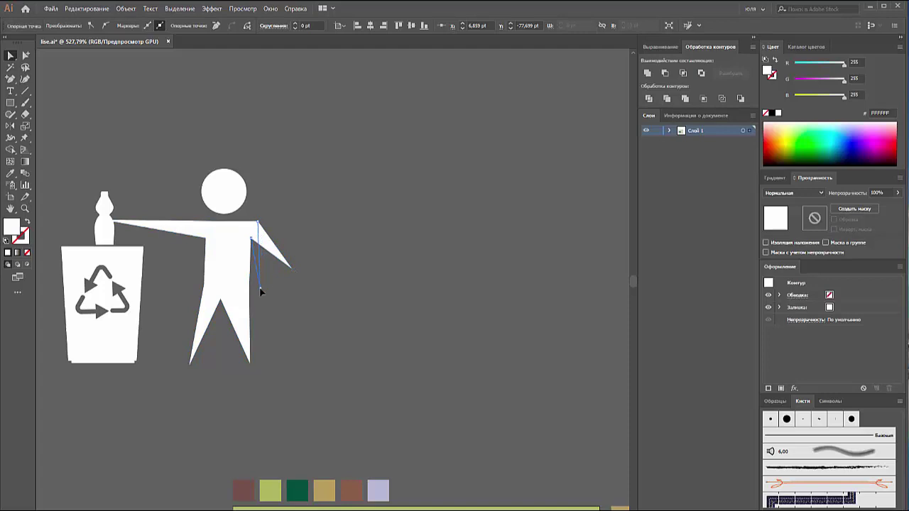
- Stretch the arm tip left to the bottle and shift the body toward the bin
click(197, 223)
click(131, 225)
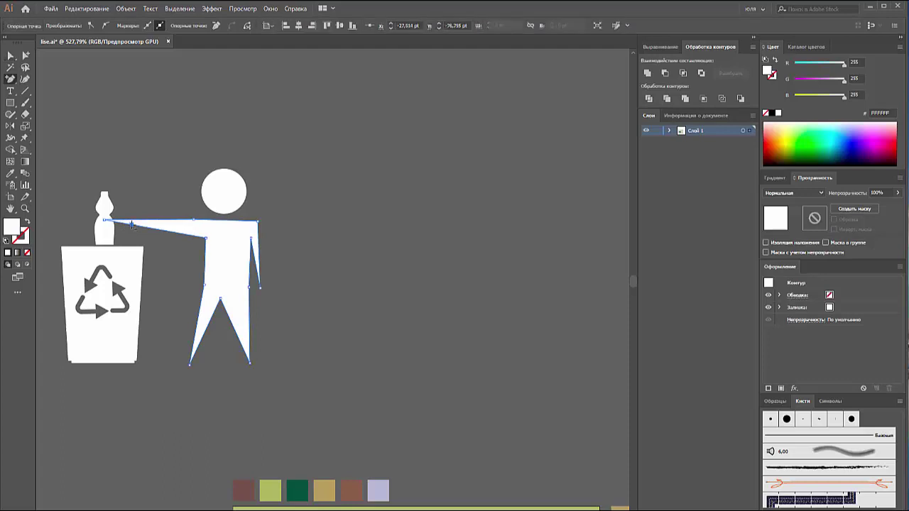
click(108, 226)
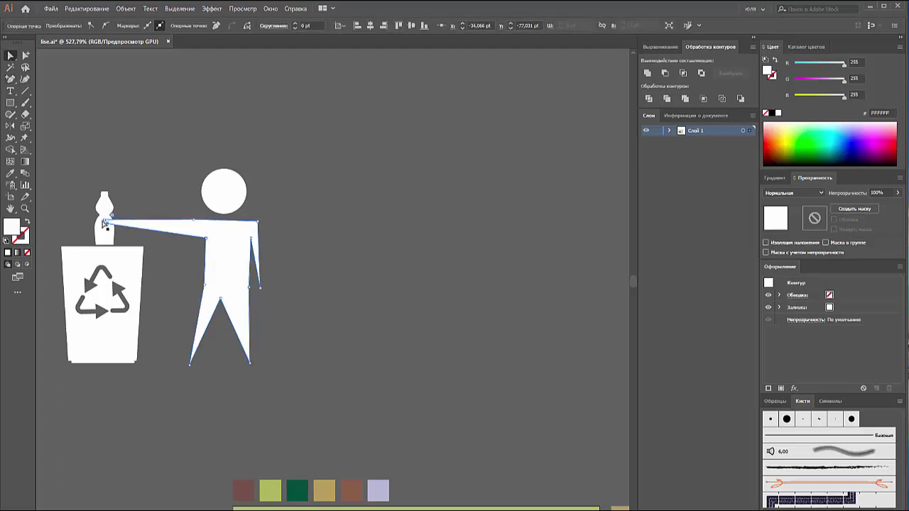
click(108, 226)
click(108, 226)
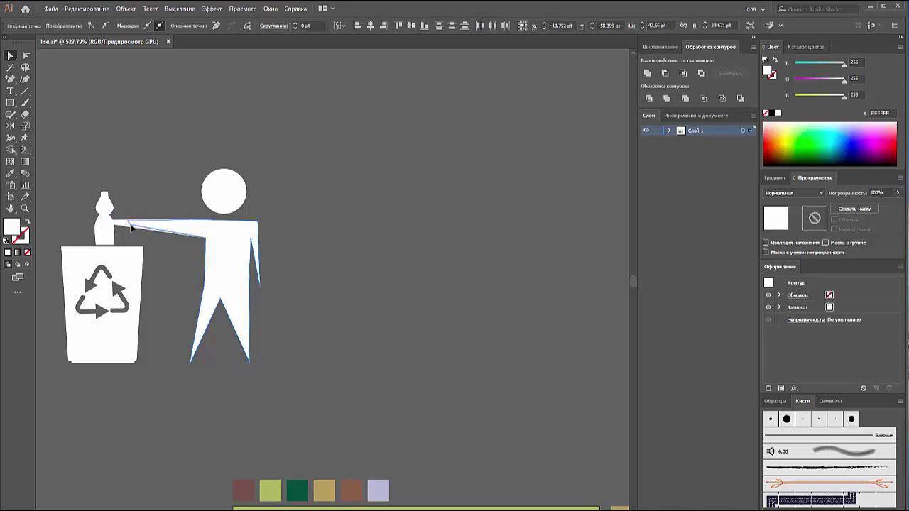
drag(157, 227, 128, 222)
drag(236, 267, 213, 267)
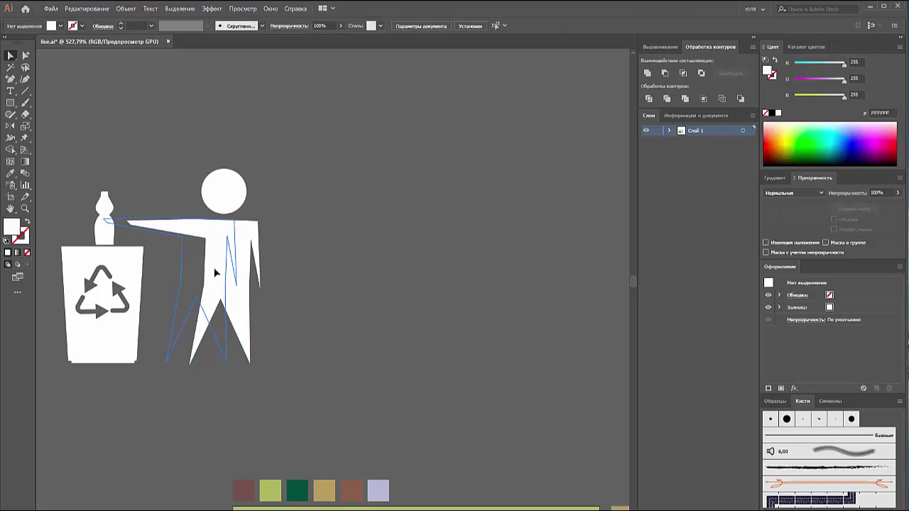
click(270, 305)
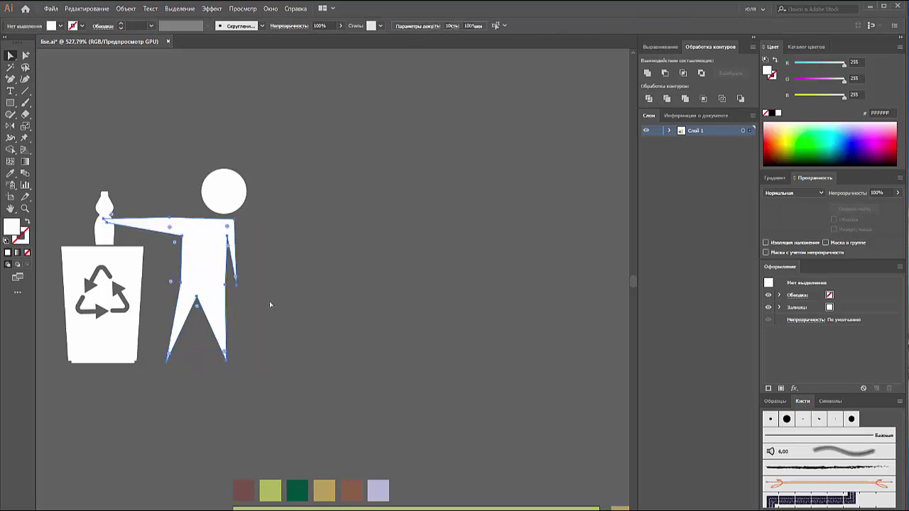
- Nudge the crotch point up and move the head left over the body
click(197, 298)
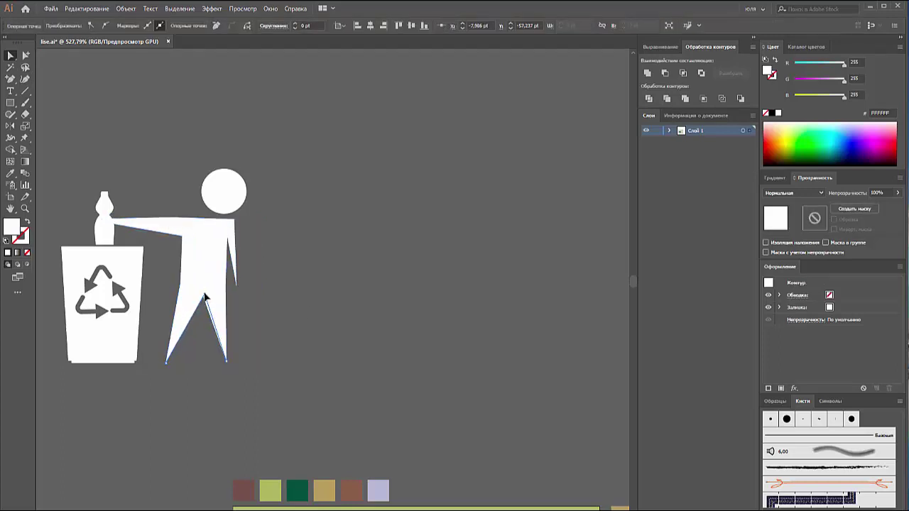
drag(203, 298, 204, 294)
click(242, 291)
drag(235, 194, 218, 196)
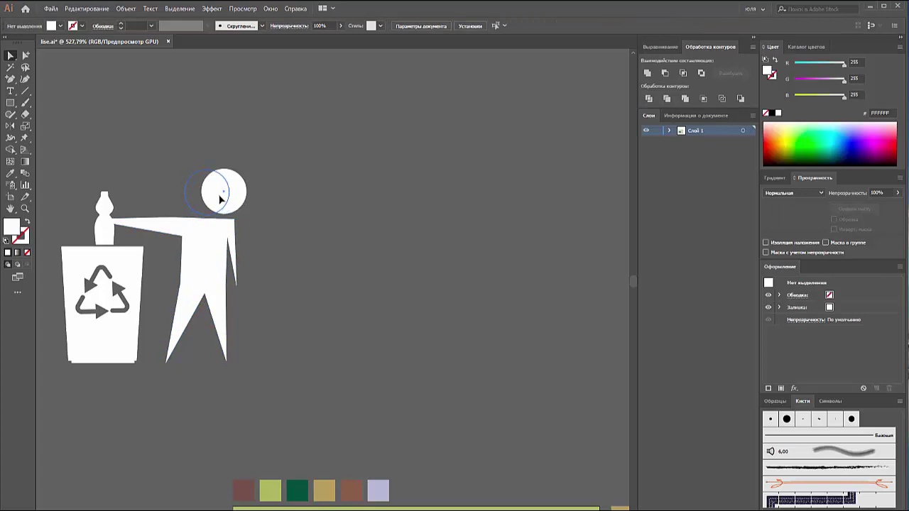
click(253, 220)
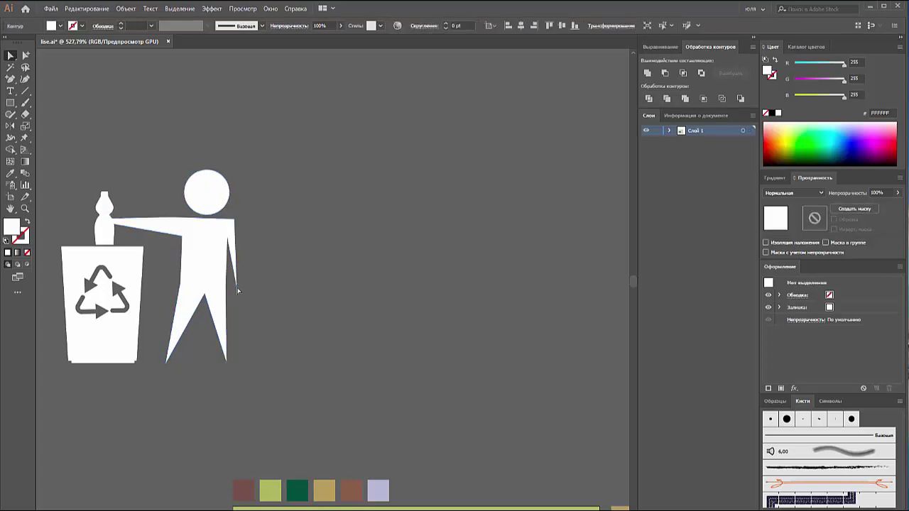
- Fine-tune the figure's left torso point and arm corner
click(236, 289)
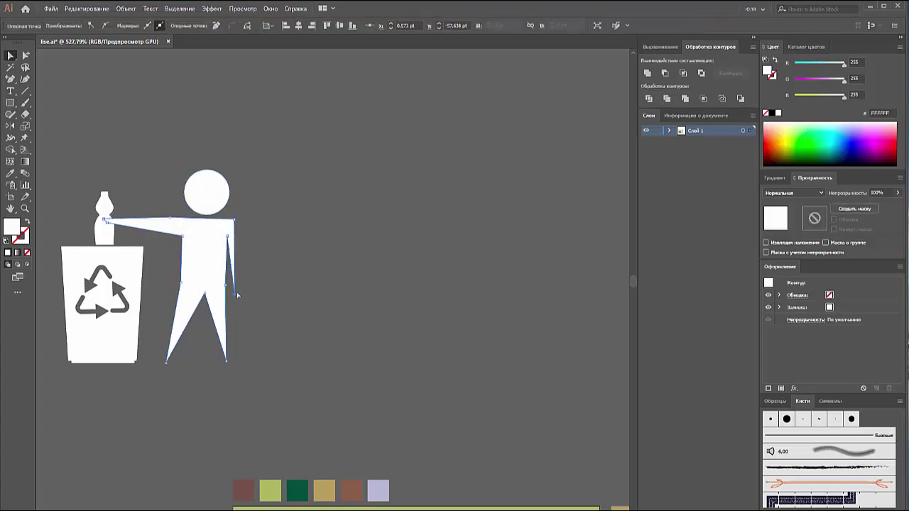
click(289, 309)
click(238, 243)
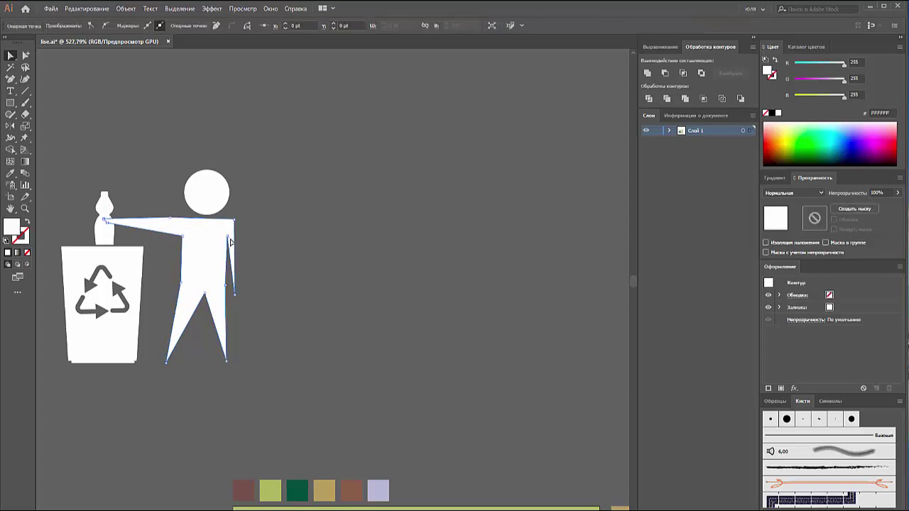
click(225, 243)
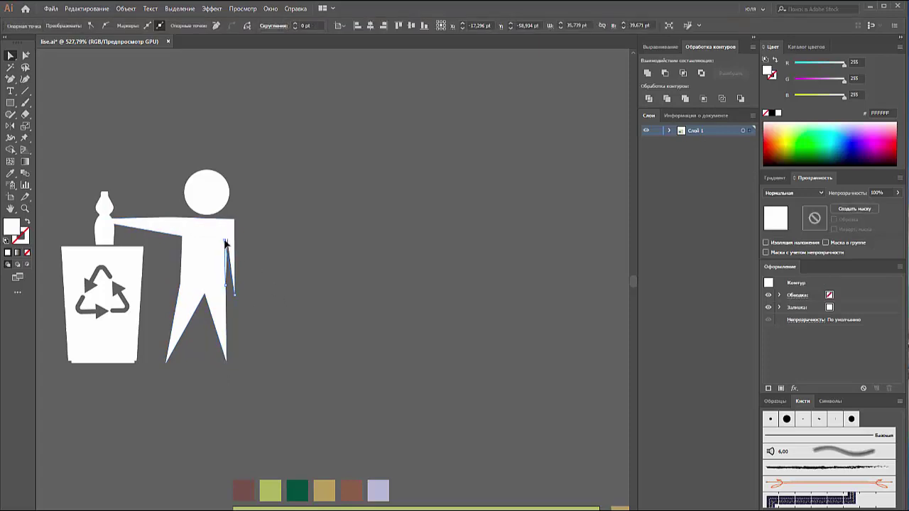
click(270, 263)
click(209, 273)
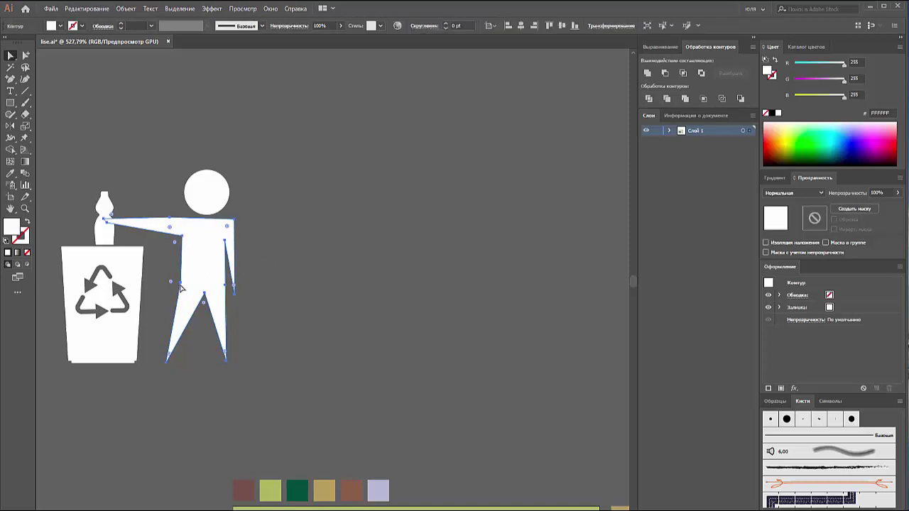
drag(182, 283, 186, 278)
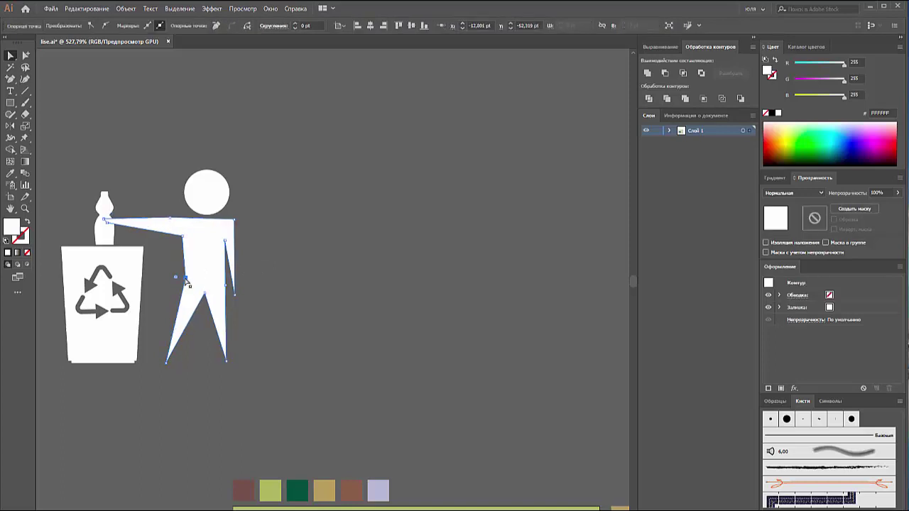
click(183, 237)
click(183, 238)
click(10, 56)
click(72, 82)
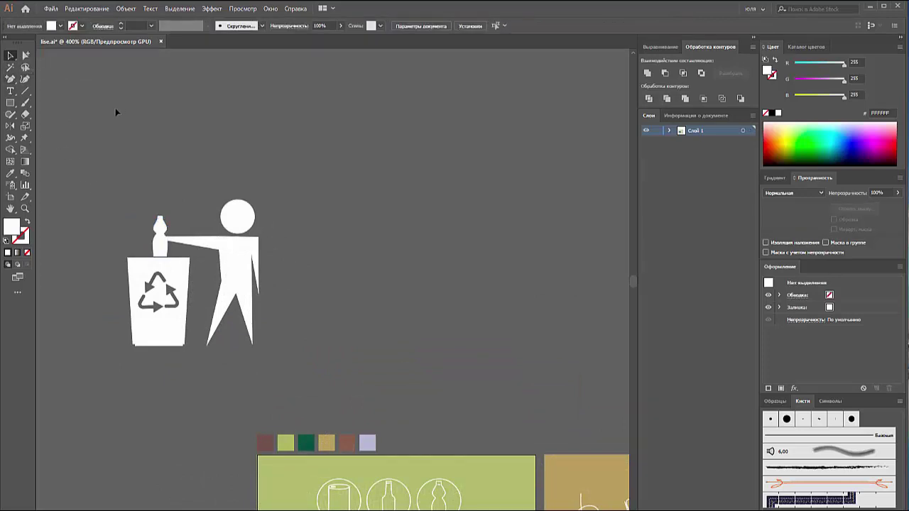
- Place a copy of the Metal/Glass/Plactik icons beneath the recycling bin
click(158, 320)
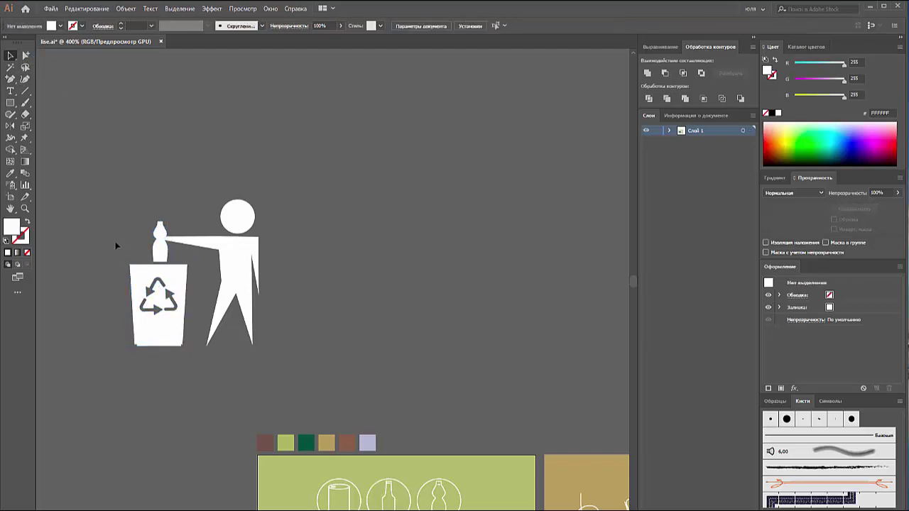
scroll(93, 149, down, 1)
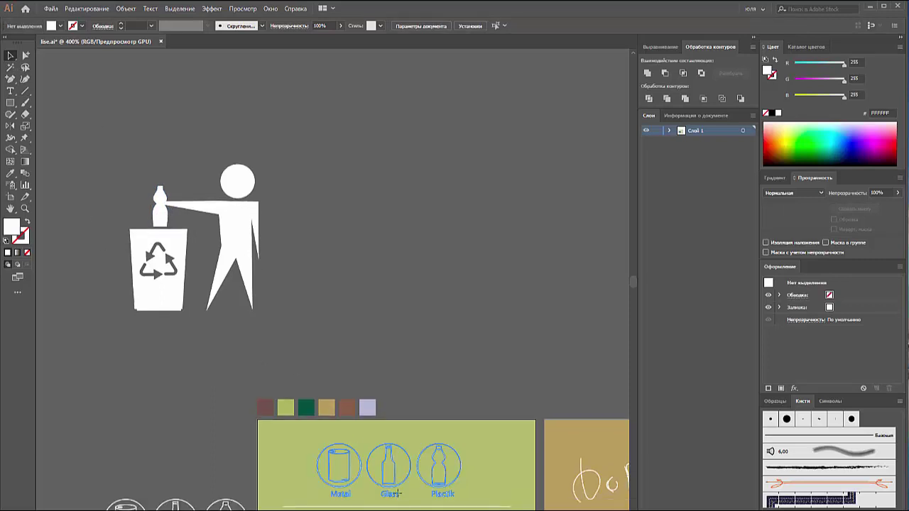
drag(398, 493, 193, 369)
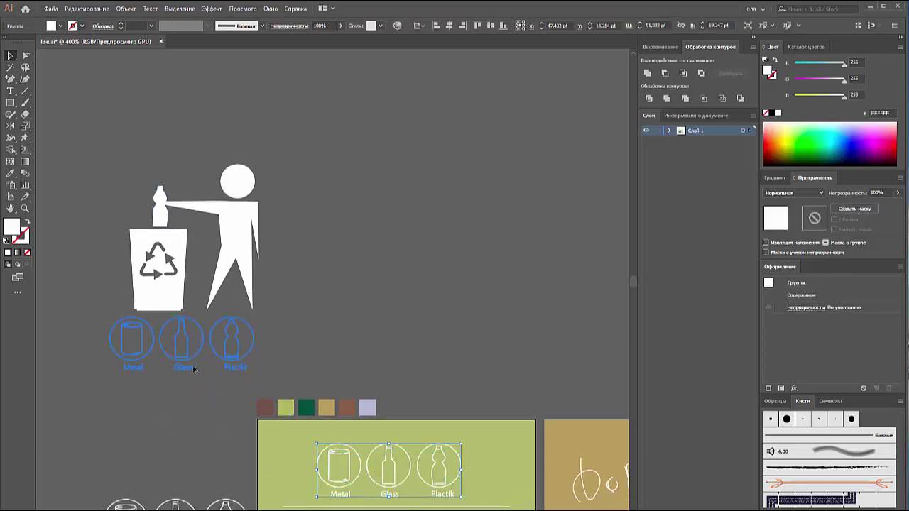
drag(193, 368, 206, 369)
scroll(348, 327, down, 1)
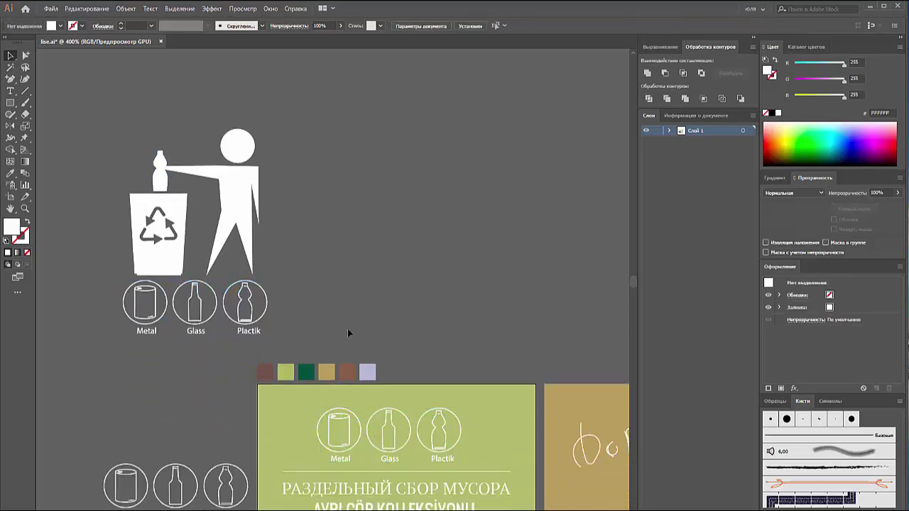
- Delete the icon group from the green poster and zoom out
click(388, 436)
key(Delete)
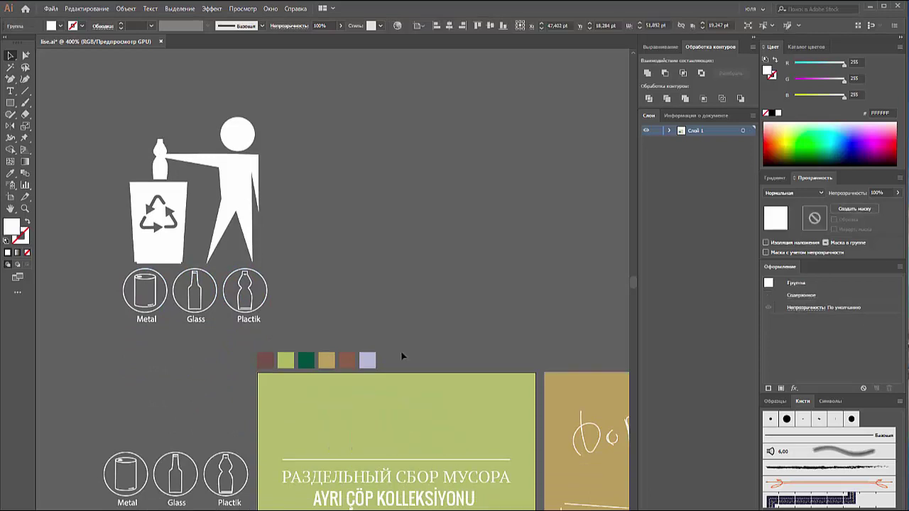
click(401, 350)
key(ctrl+minus)
scroll(384, 343, down, 1)
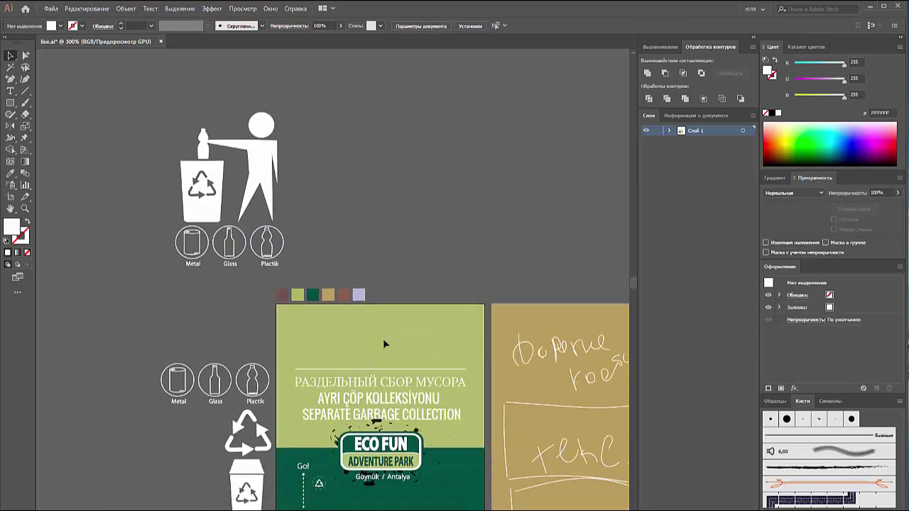
click(206, 202)
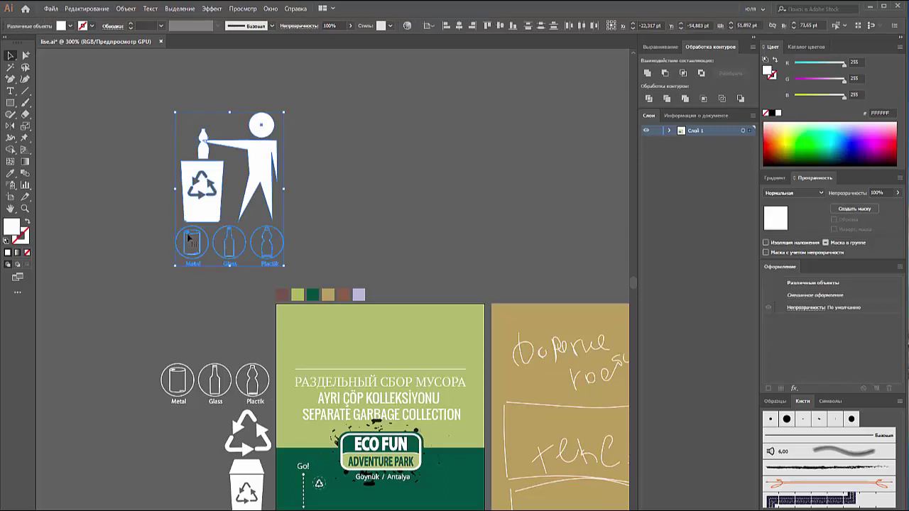
click(370, 196)
scroll(274, 207, down, 1)
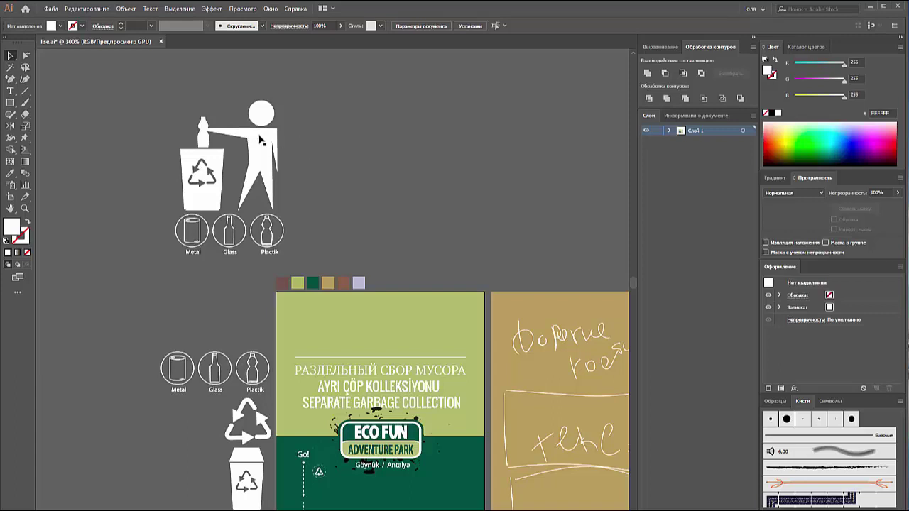
drag(260, 140, 349, 183)
click(349, 182)
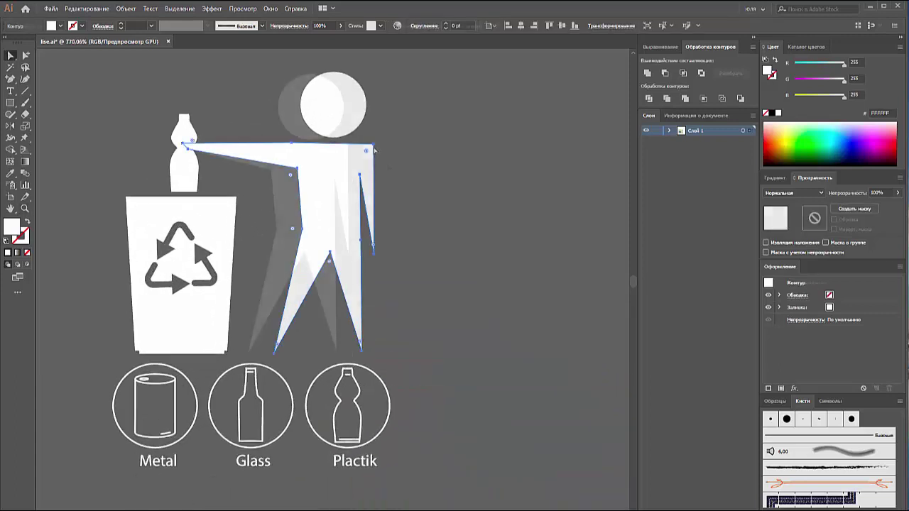
drag(374, 149, 348, 145)
click(295, 119)
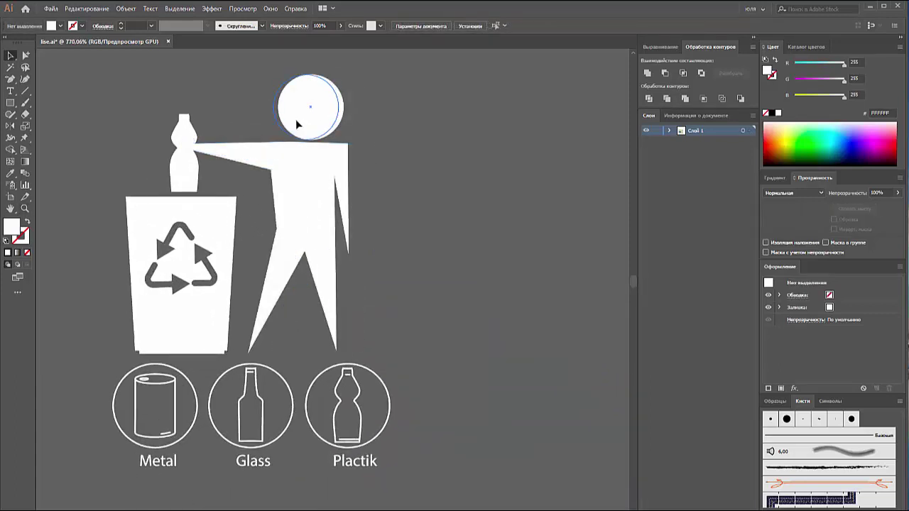
click(386, 161)
key(ctrl+minus)
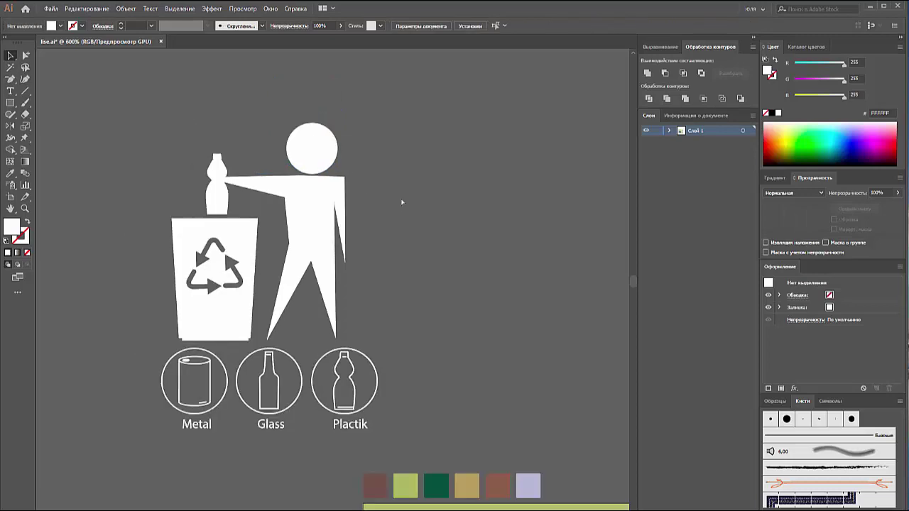
key(ctrl+minus)
key(ctrl+minus)
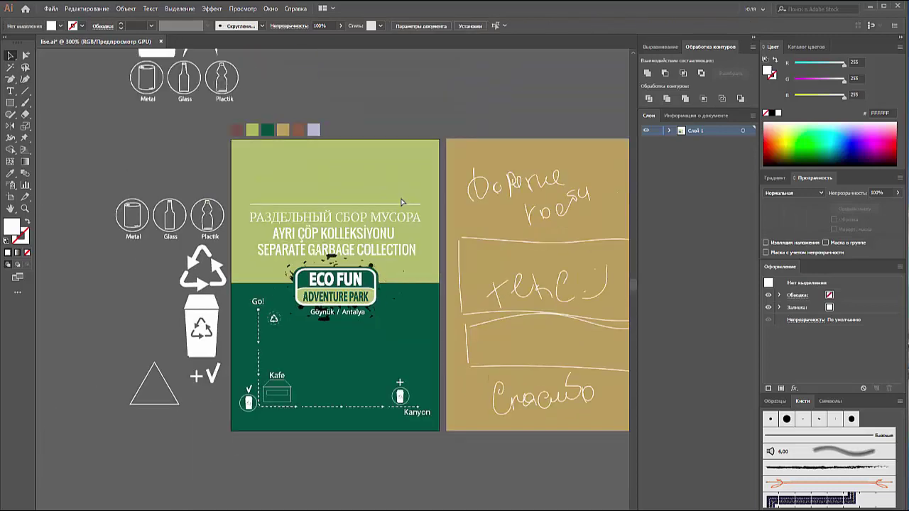
- Shrink the recycling pictogram group, keeping its bottom edge fixed
scroll(265, 162, up, 5)
scroll(277, 139, up, 2)
drag(287, 114, 94, 258)
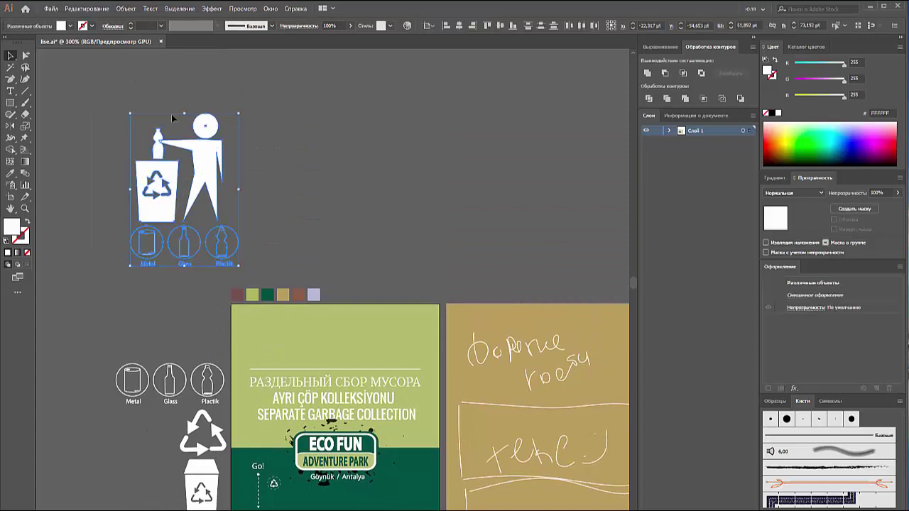
drag(185, 113, 185, 161)
- Scale the poster's title text smaller
scroll(320, 213, down, 2)
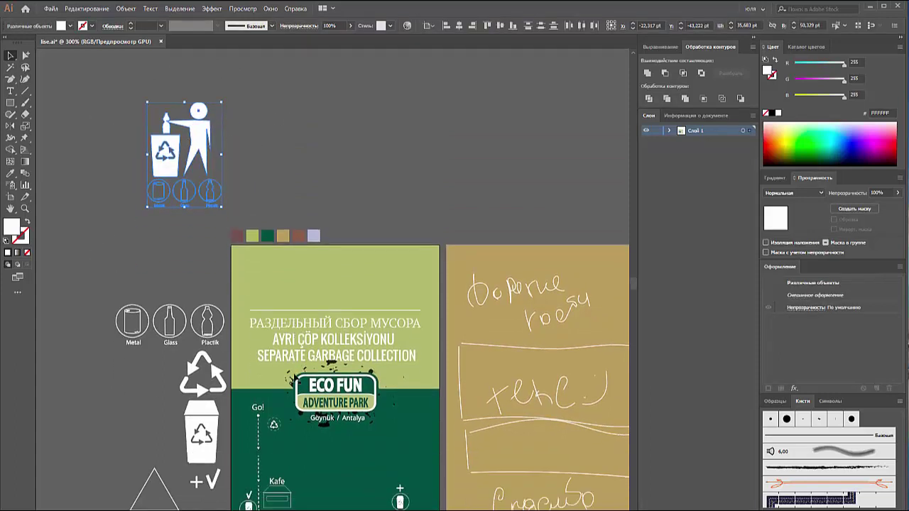
scroll(389, 265, down, 2)
click(389, 265)
drag(335, 261, 332, 284)
- Group the bin, figure and icon trio into one pictogram and scale it down slightly
drag(193, 162, 342, 265)
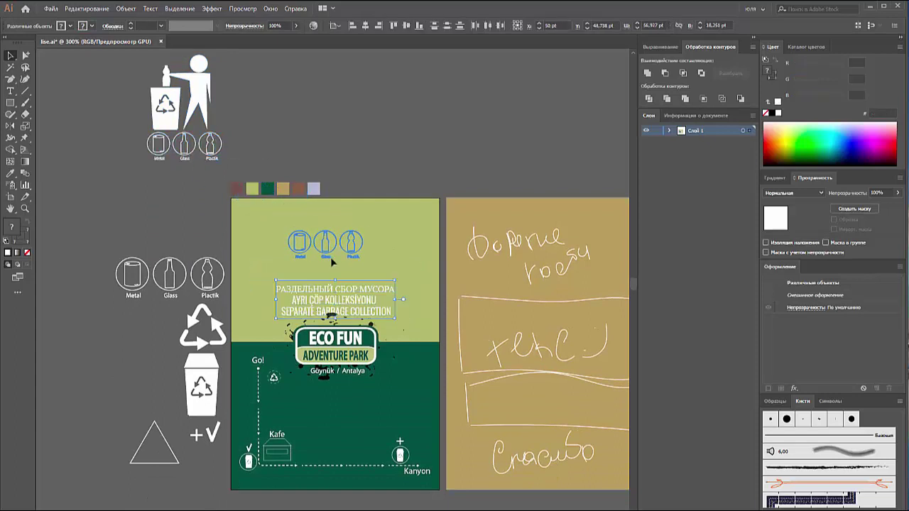
key(ctrl+z)
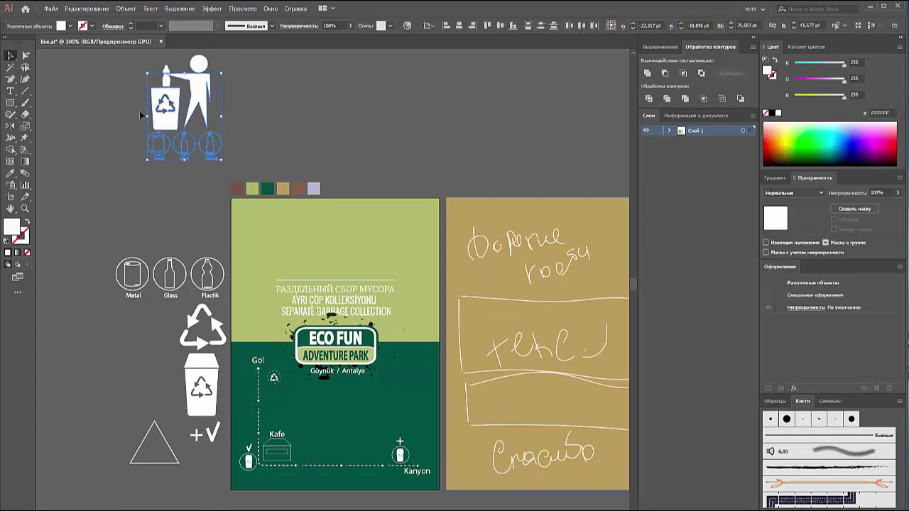
key(ctrl+z)
key(ctrl+g)
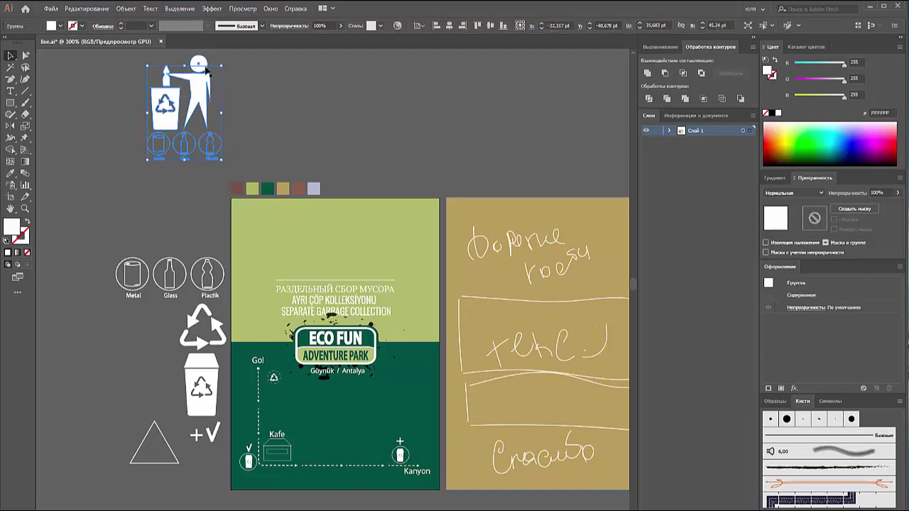
key(ctrl+z)
key(ctrl+g)
drag(184, 55, 184, 73)
- Show object details in the Document Info panel
click(700, 116)
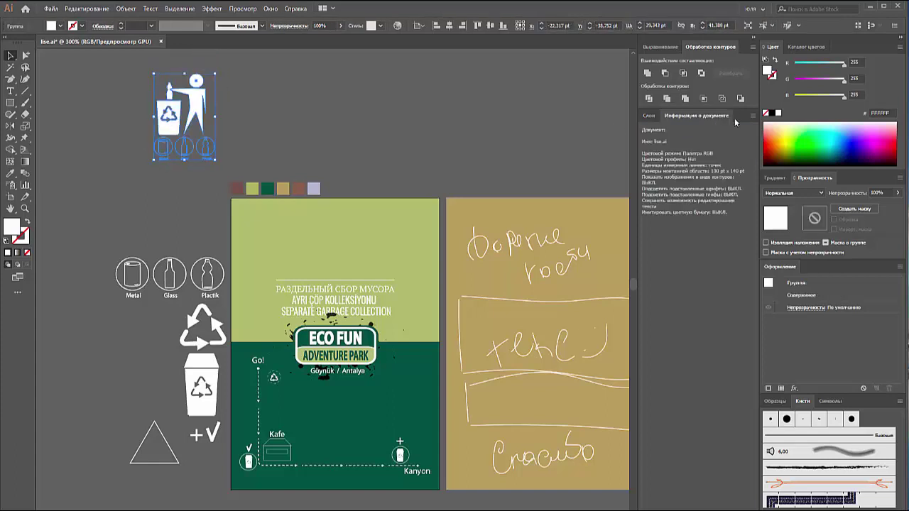
click(755, 115)
click(765, 143)
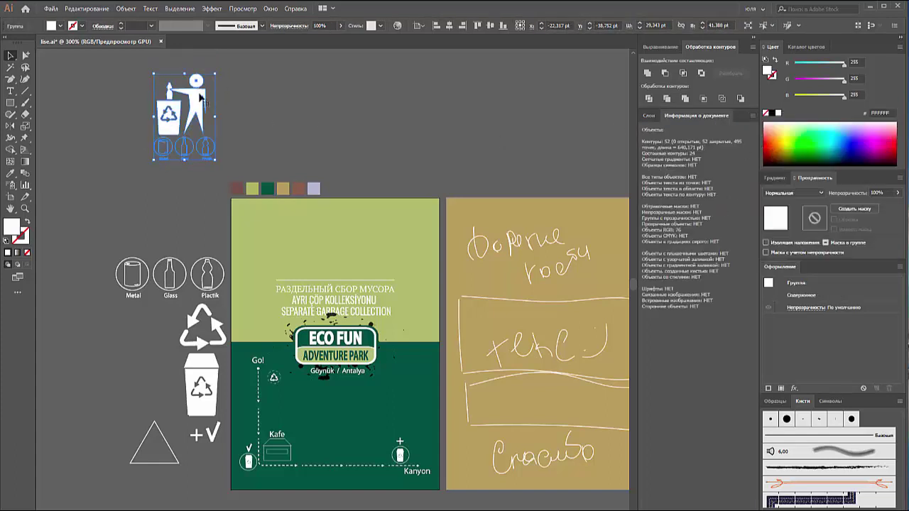
- Move the pictogram onto the green poster's top and centre it horizontally
mouse_move(209, 116)
mouse_down()
mouse_move(369, 222)
mouse_move(333, 207)
mouse_up()
click(375, 239)
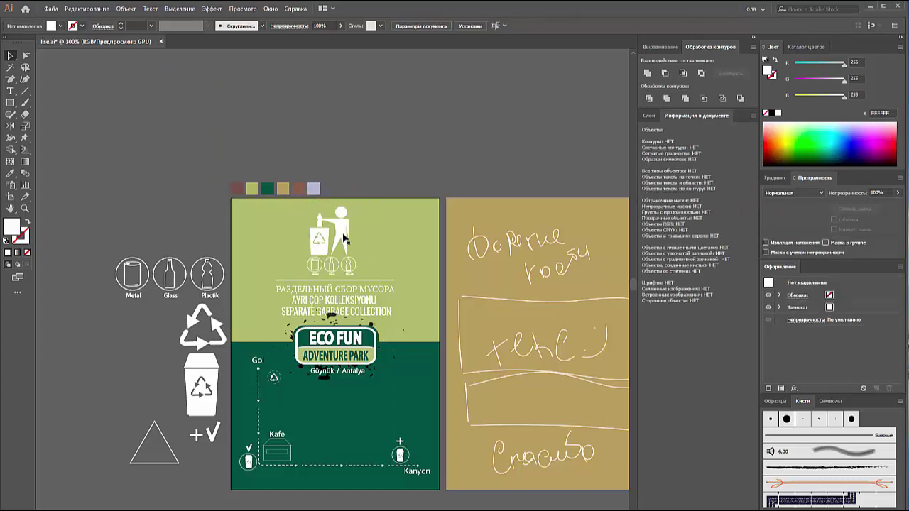
click(348, 241)
click(449, 26)
click(414, 122)
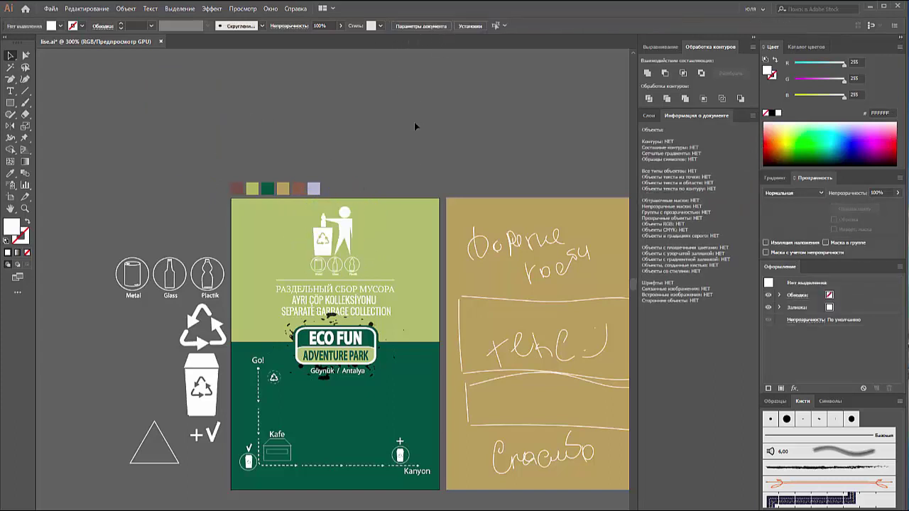
scroll(418, 309, down, 2)
- Isolate the ECO FUN logo group and select its splatter
right_click(372, 286)
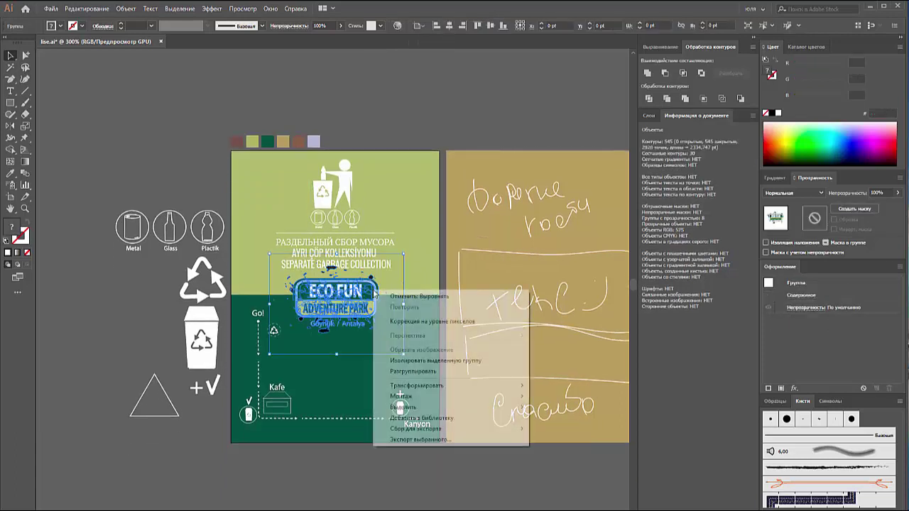
click(409, 360)
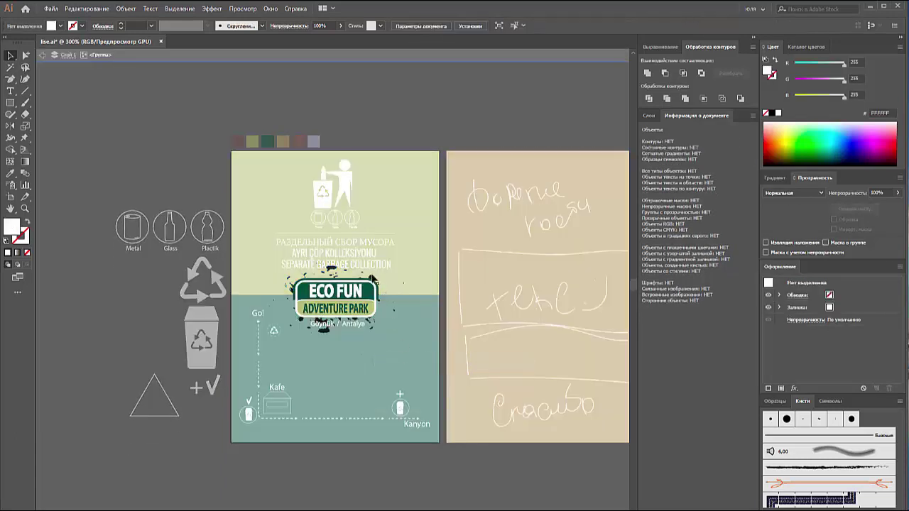
click(370, 283)
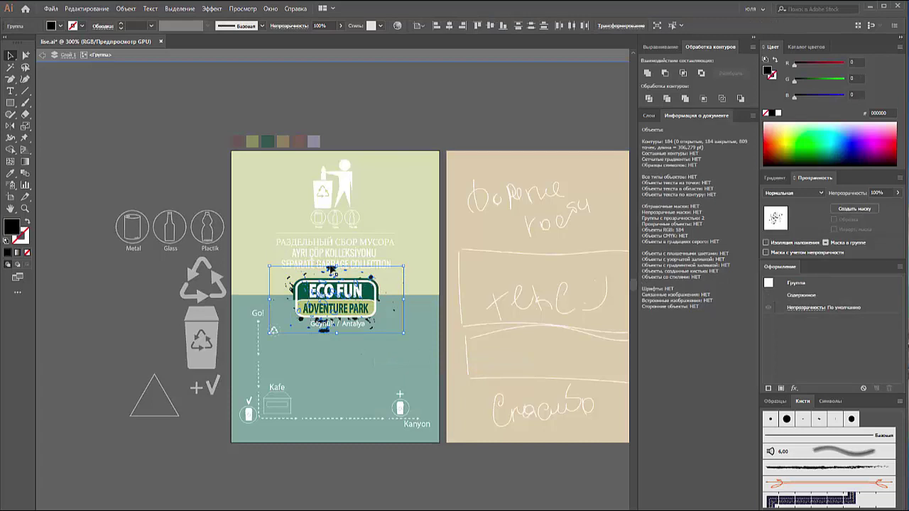
click(333, 271)
click(298, 293)
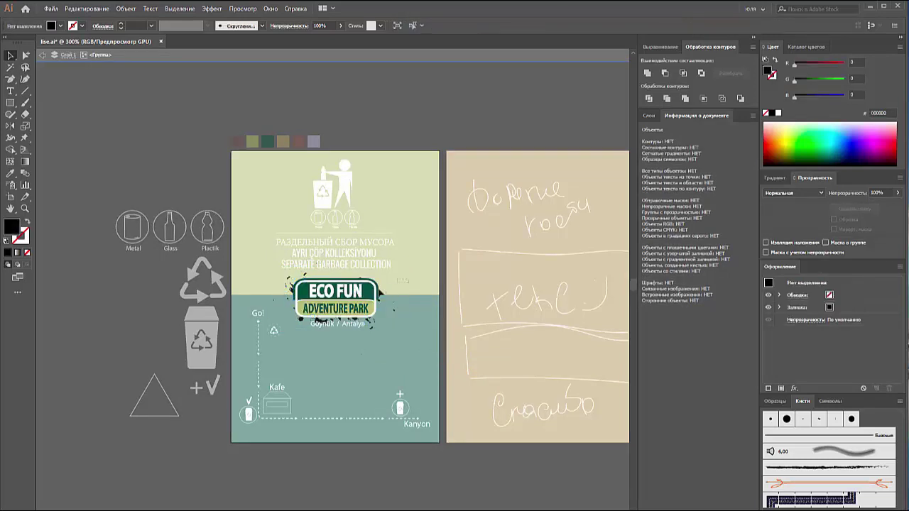
click(281, 323)
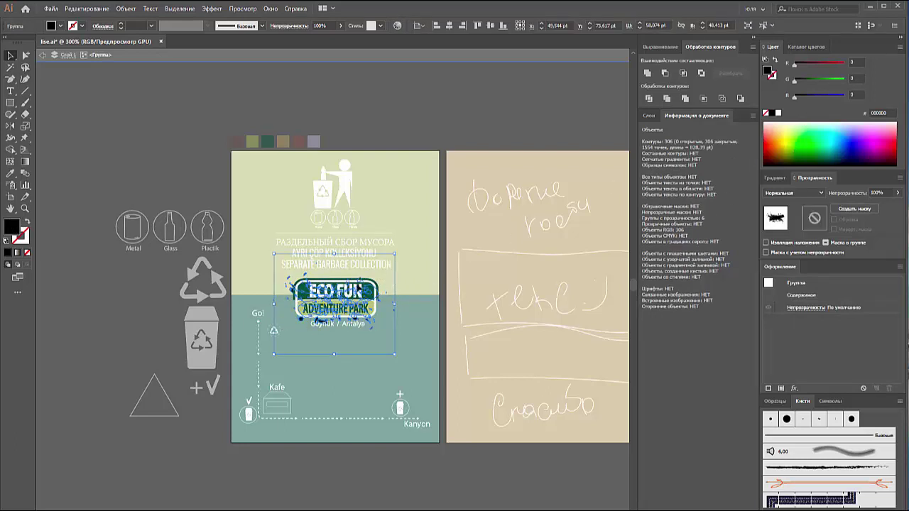
- Eyedrop the poster's dark green onto the splatter, darken it, and exit isolation mode
key(i)
click(378, 285)
click(378, 285)
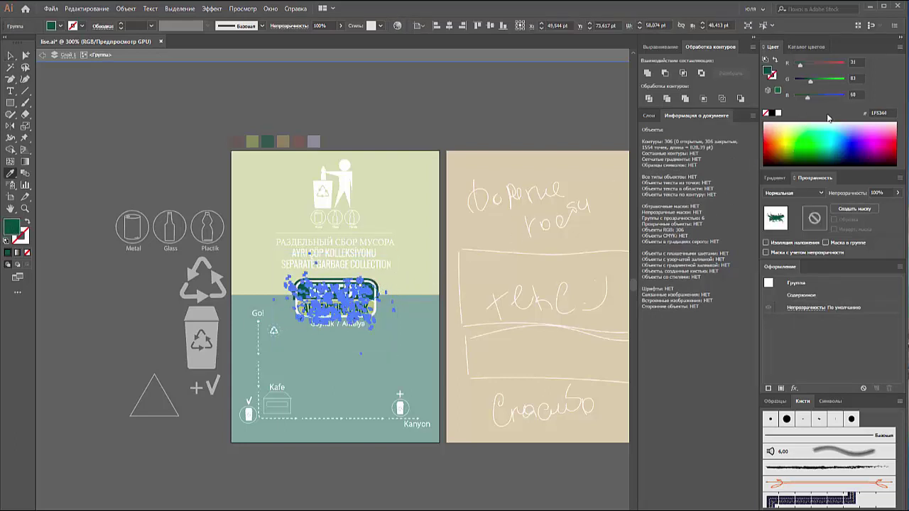
drag(810, 86, 807, 86)
key(v)
click(461, 113)
double_click(461, 118)
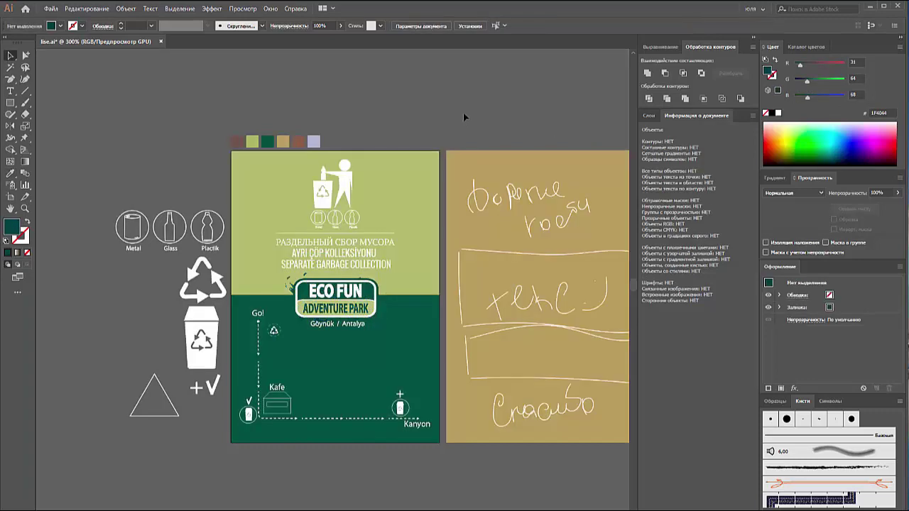